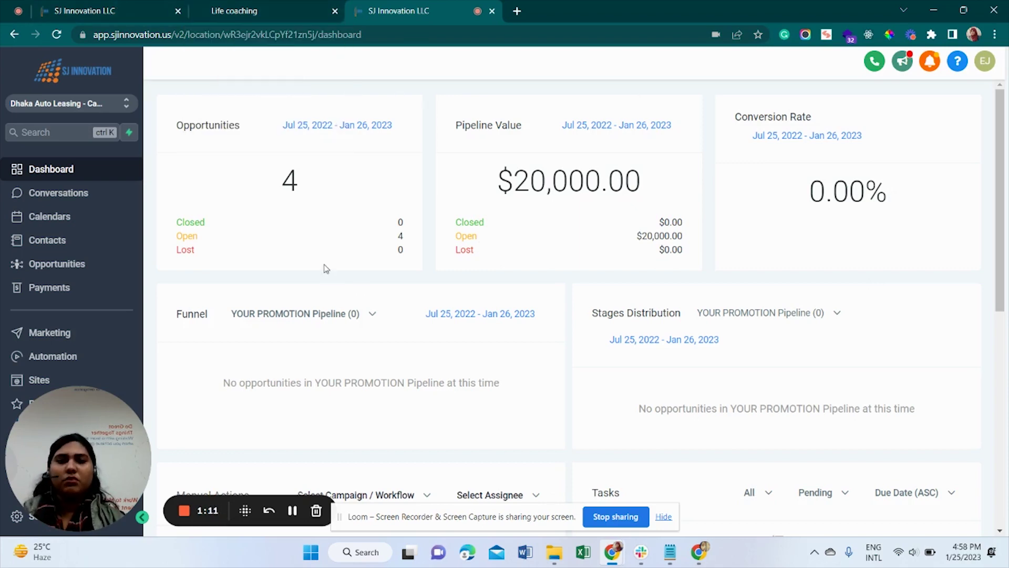
Step: In the page builder, compare the Life Coaching page's desktop and mobile layouts
left_click(125, 7)
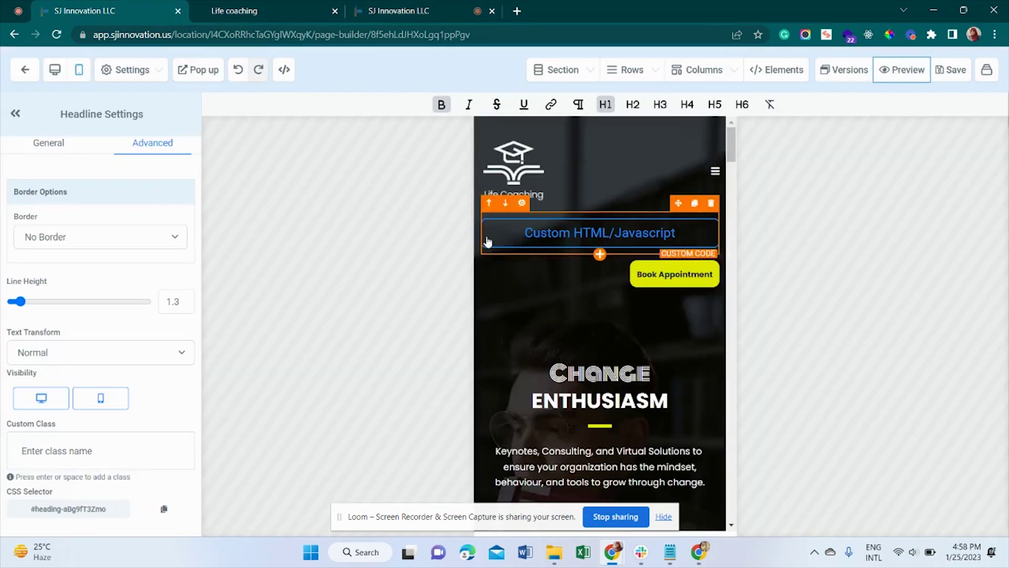
left_click(55, 71)
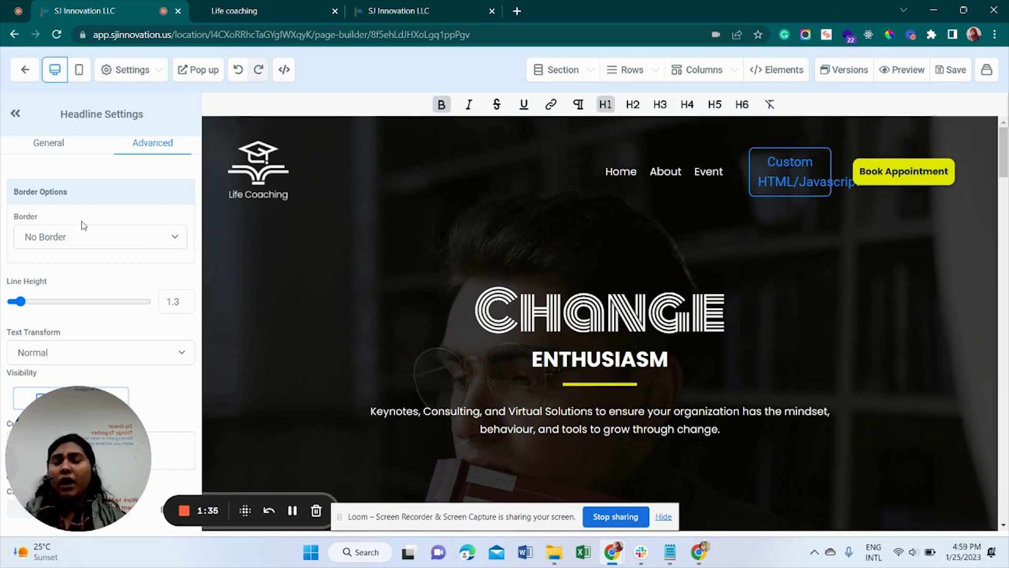
left_click(79, 72)
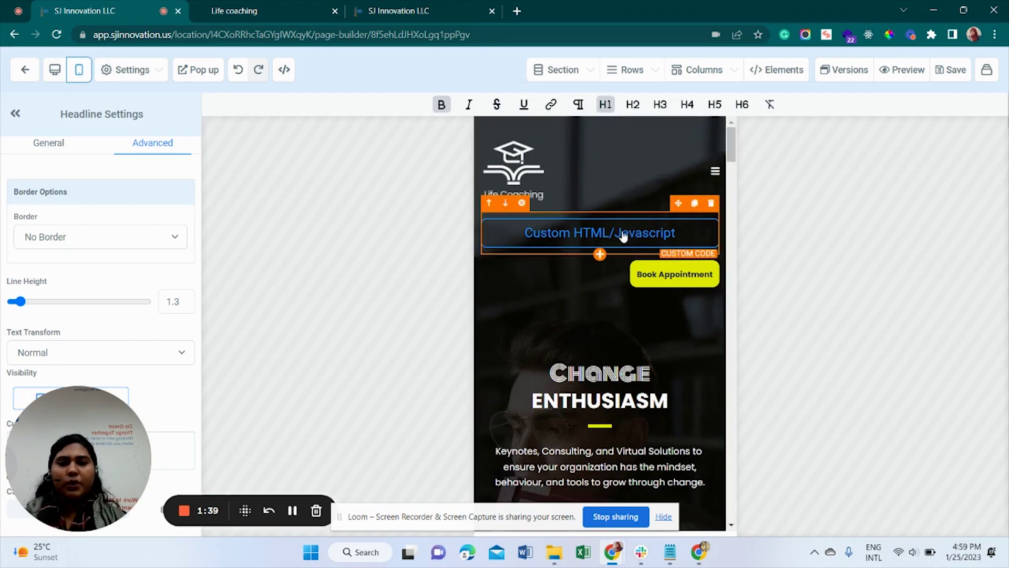
scroll(600, 221, "down", 1)
scroll(630, 265, "up", 1)
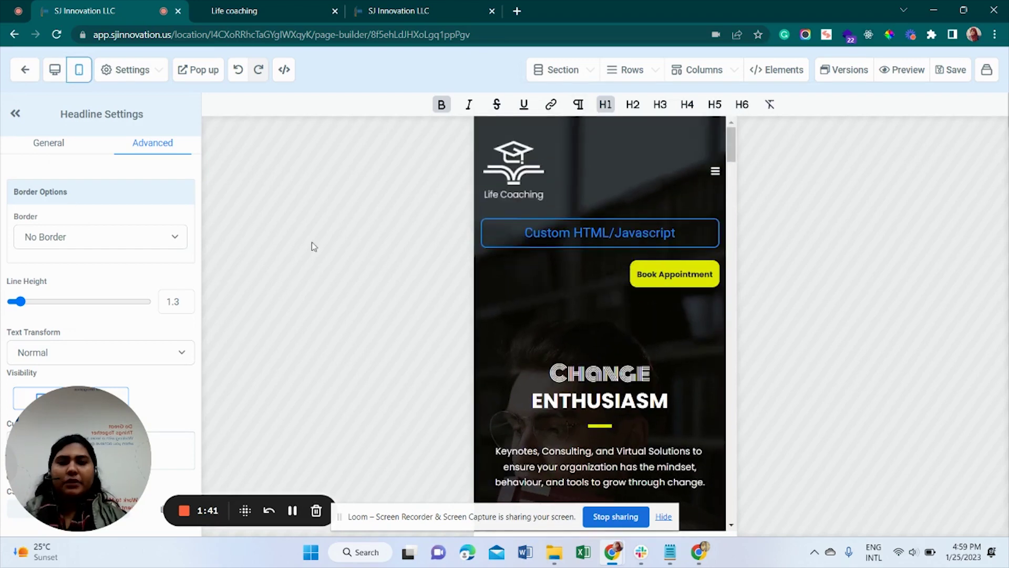
Step: Collapse the settings sidebar to widen the canvas and leave the page in mobile layout
left_click(55, 71)
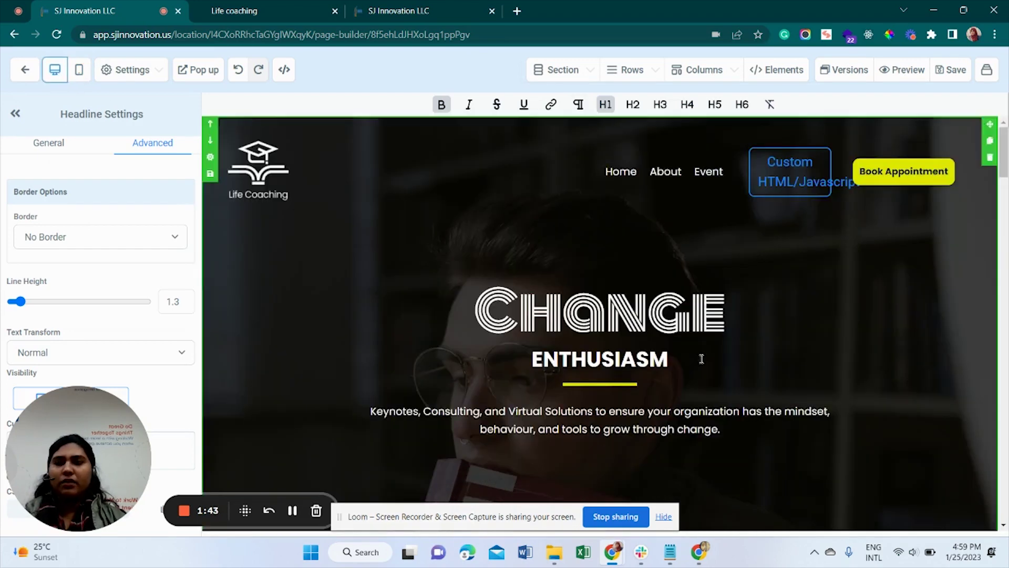
left_click(13, 125)
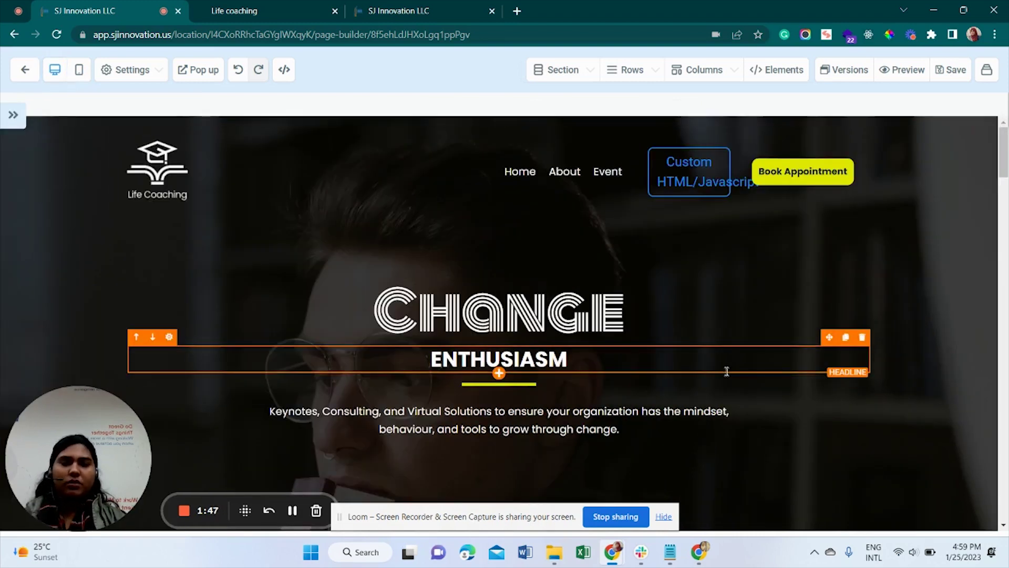
left_click(79, 76)
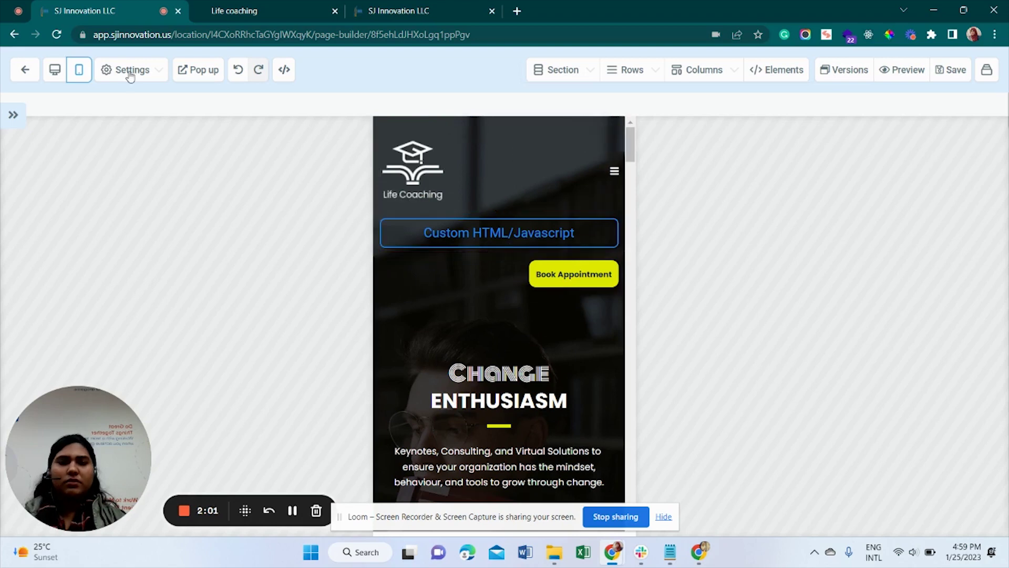
Step: Render the custom code as social icons, expand the sidebar, and select the social-icons Custom Code block
left_click(286, 72)
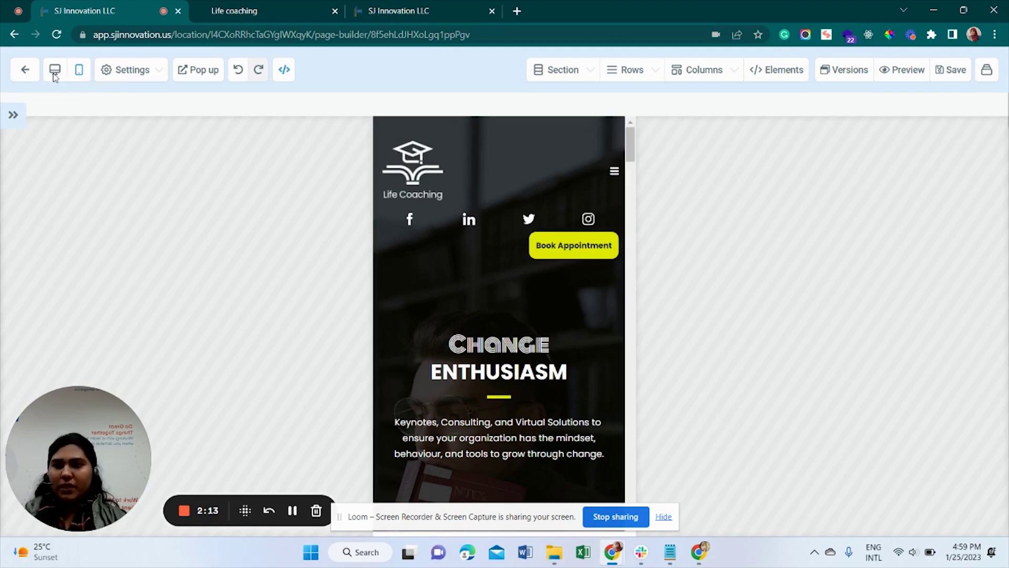
left_click(12, 116)
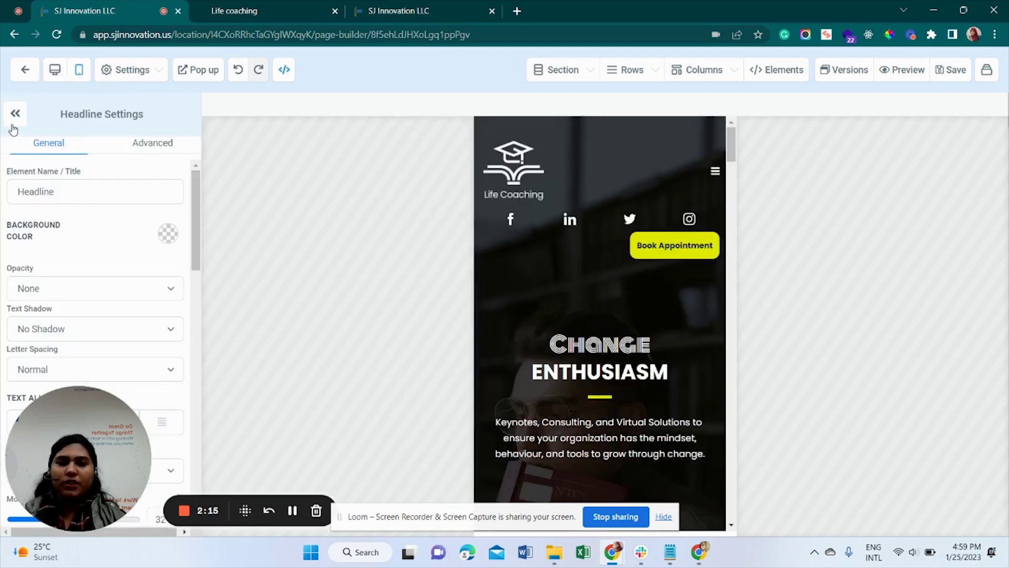
scroll(657, 264, "down", 5)
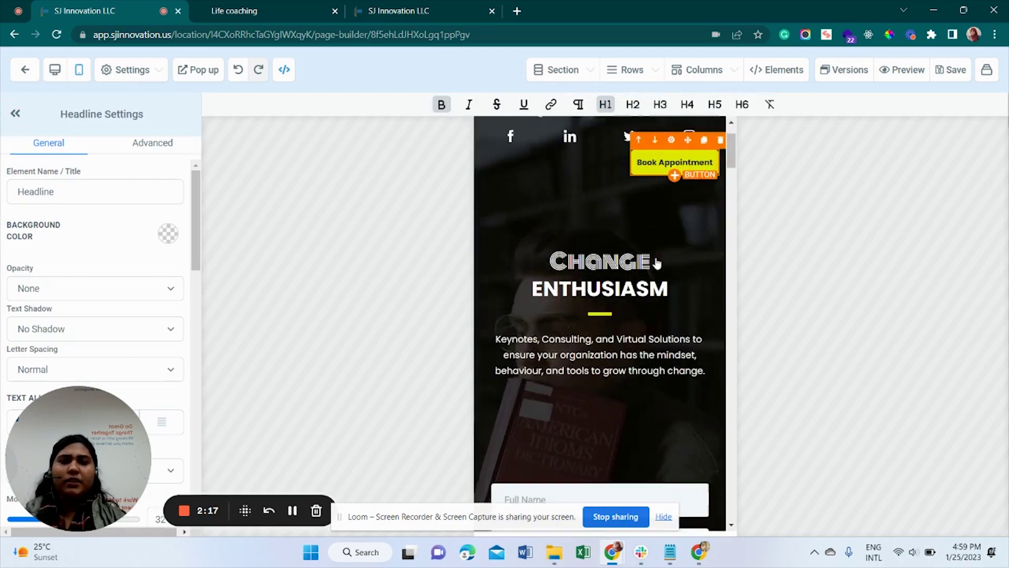
scroll(655, 264, "up", 3)
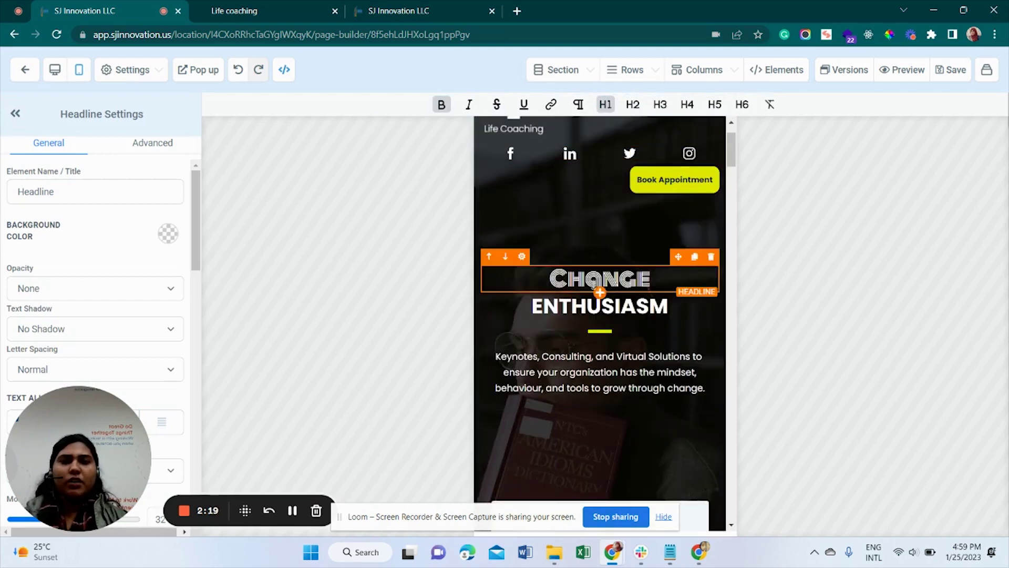
scroll(595, 174, "up", 2)
left_click(592, 225)
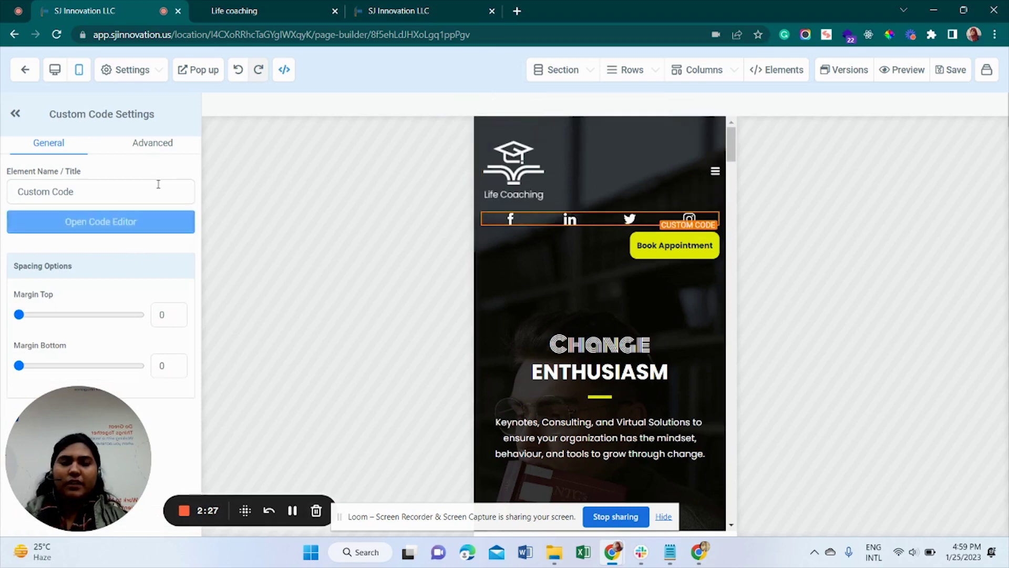
left_click(111, 225)
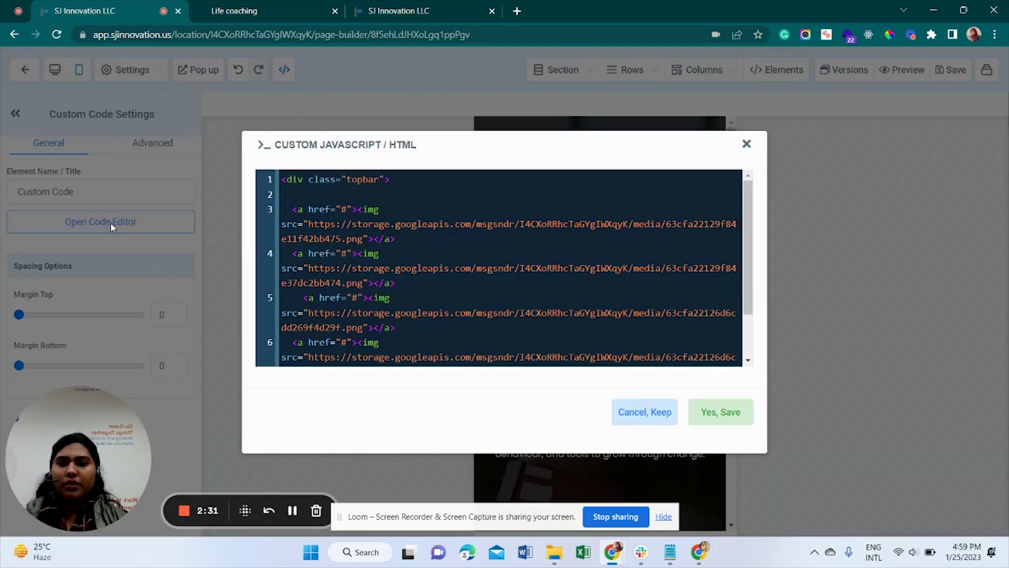
scroll(552, 252, "down", 3)
scroll(552, 253, "up", 2)
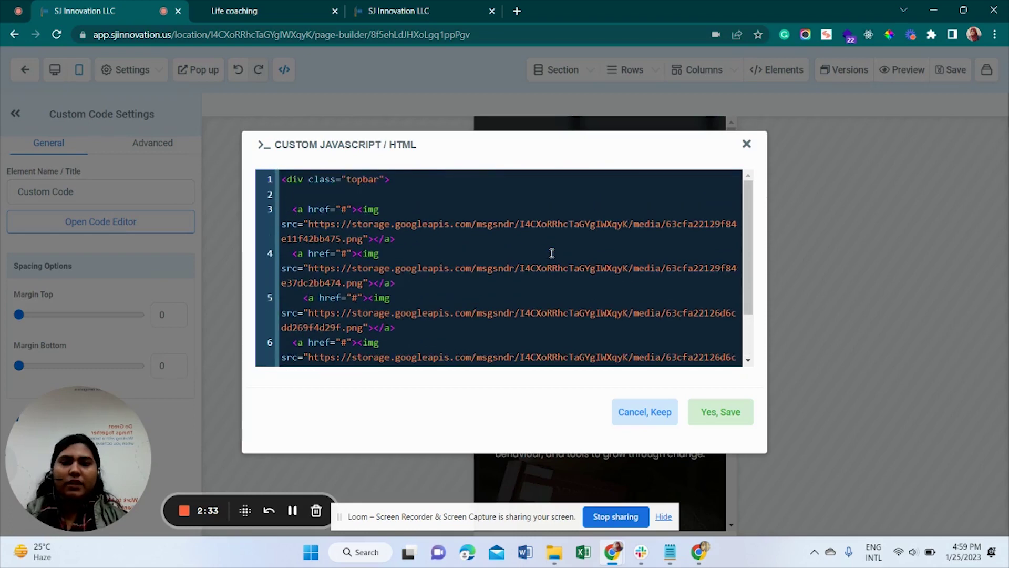
left_click(647, 413)
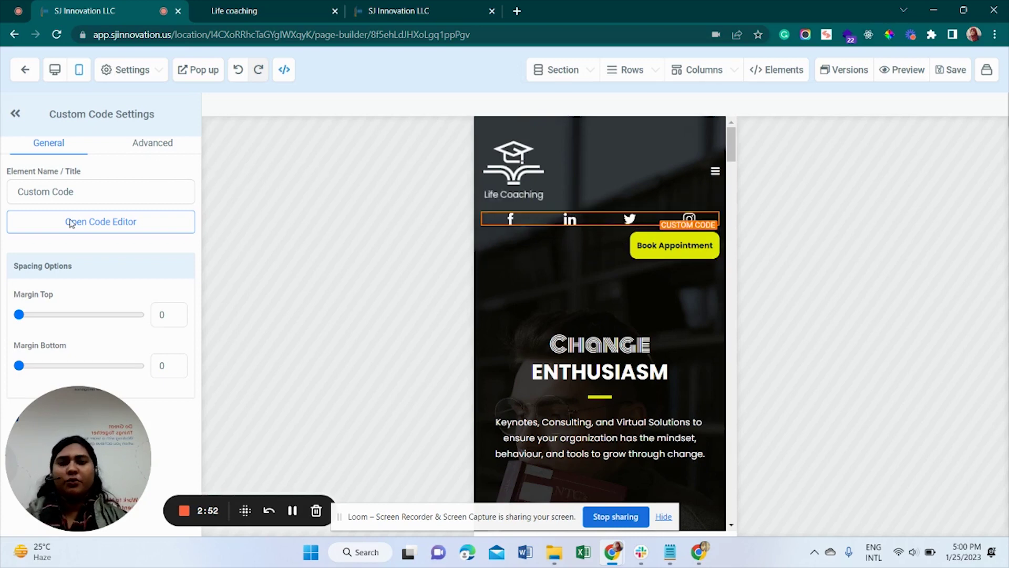
Step: Turn off the social-icons block's mobile Visibility in Advanced, confirming desktop still shows it
left_click(152, 144)
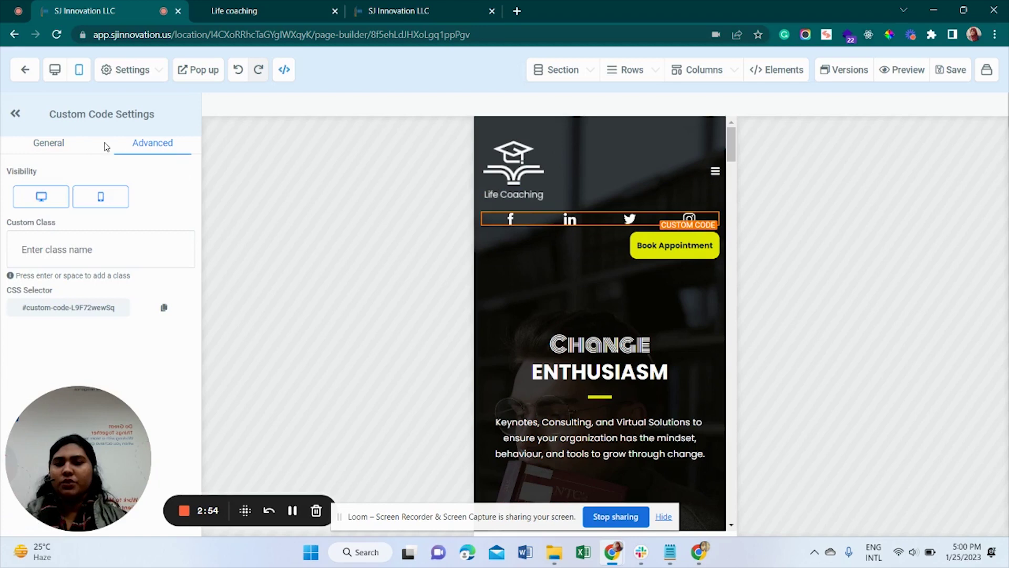
left_click(105, 203)
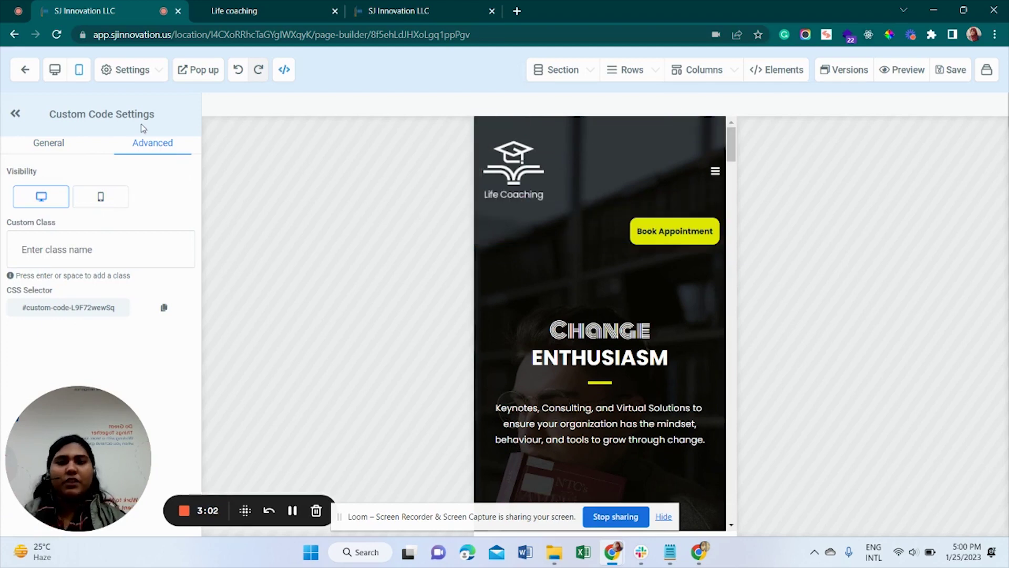
left_click(53, 74)
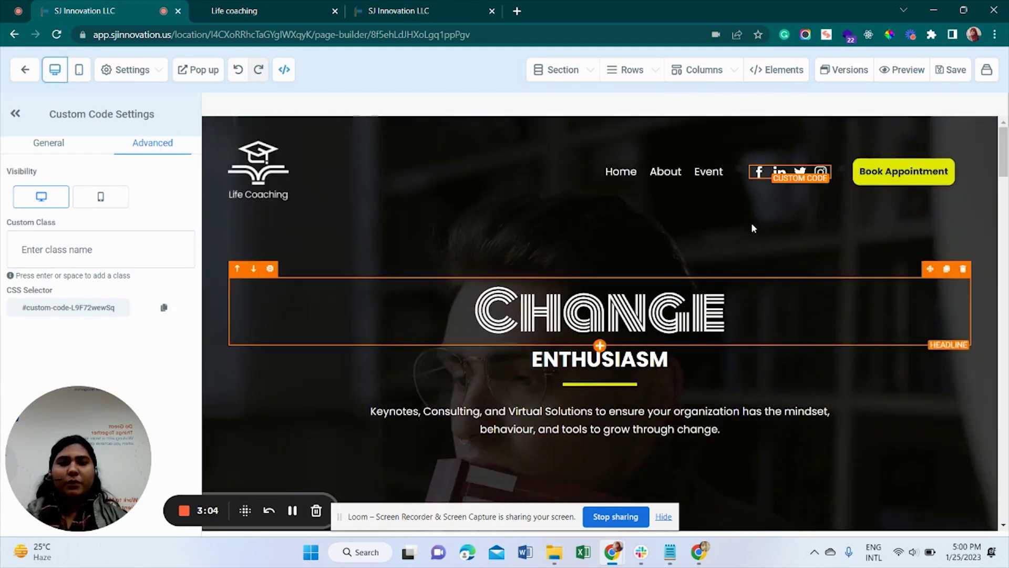
left_click(812, 260)
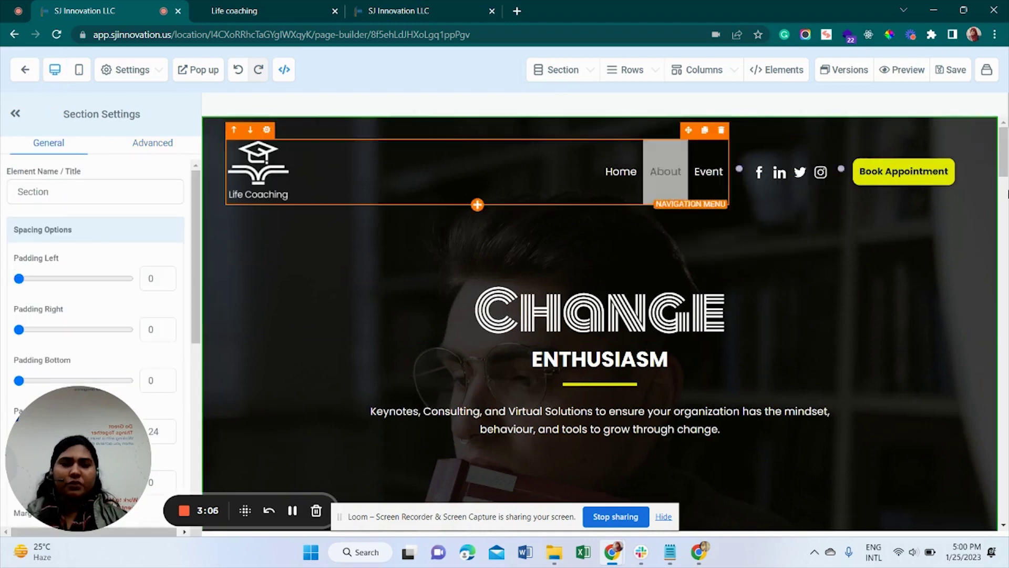
Step: Return to mobile layout and scroll to the introduction headline below the subscribe form
left_click(79, 72)
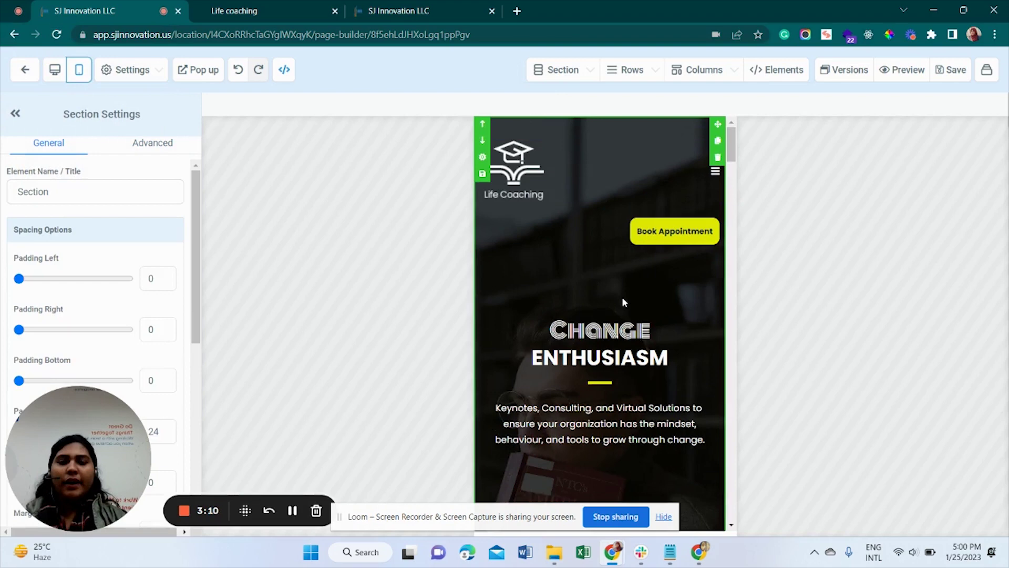
scroll(623, 300, "down", 3)
scroll(622, 301, "down", 6)
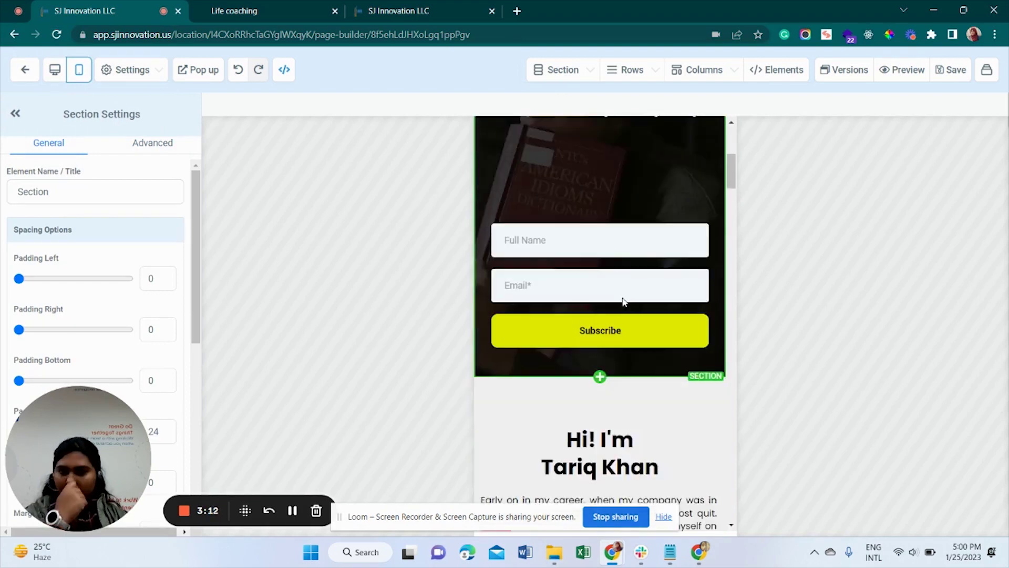
scroll(623, 300, "up", 3)
scroll(624, 300, "up", 1)
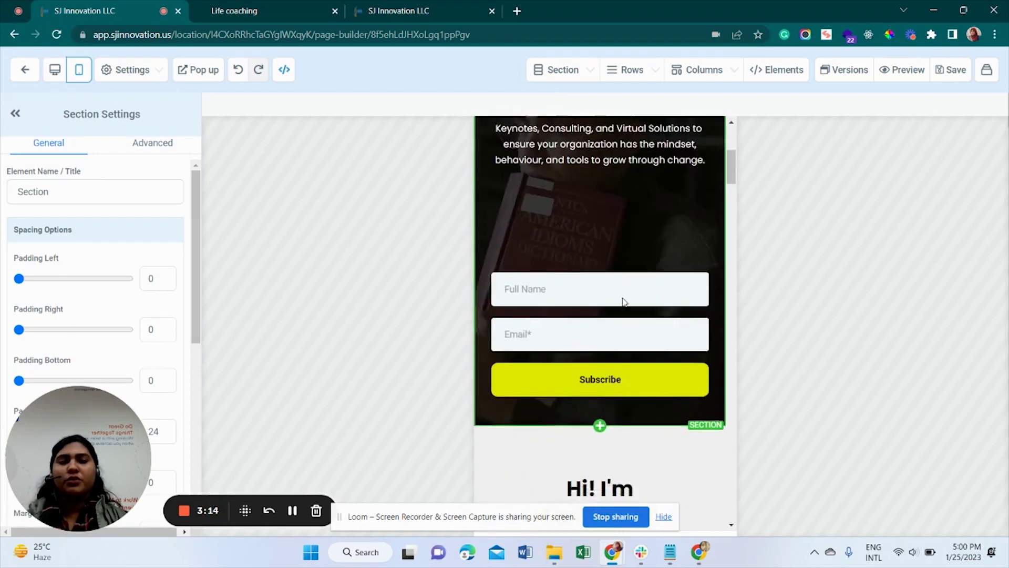
scroll(623, 301, "down", 4)
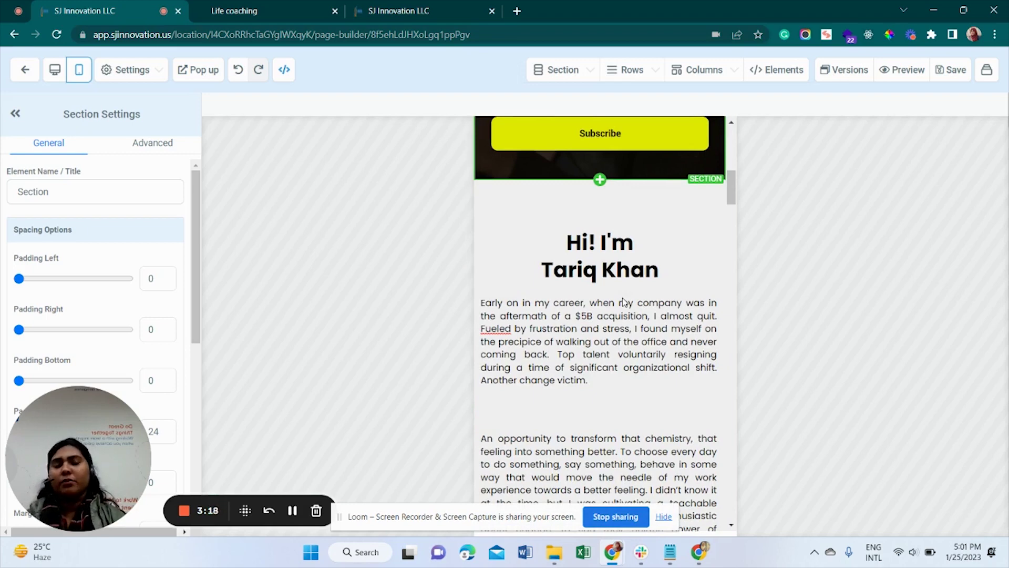
Step: Select the 'Hi! I'm…' introduction headline and view its Advanced options (line height 1.3, no border)
left_click(613, 247)
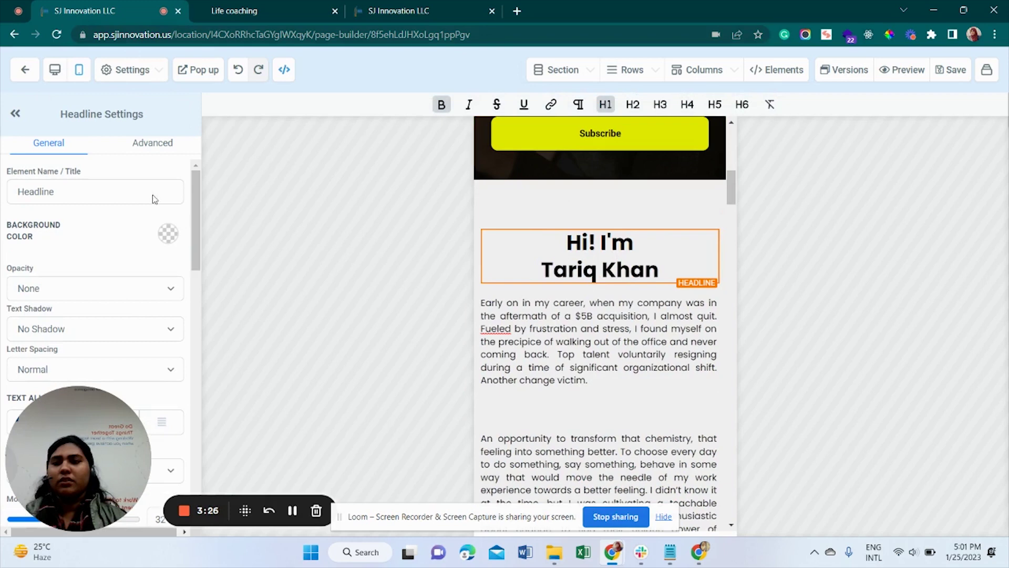
left_click(156, 143)
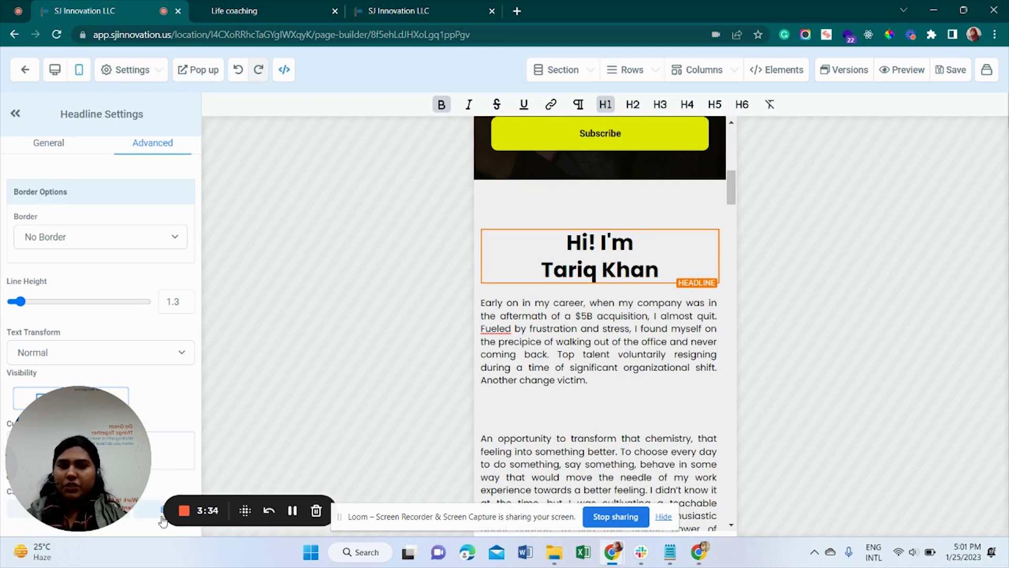
left_click(115, 74)
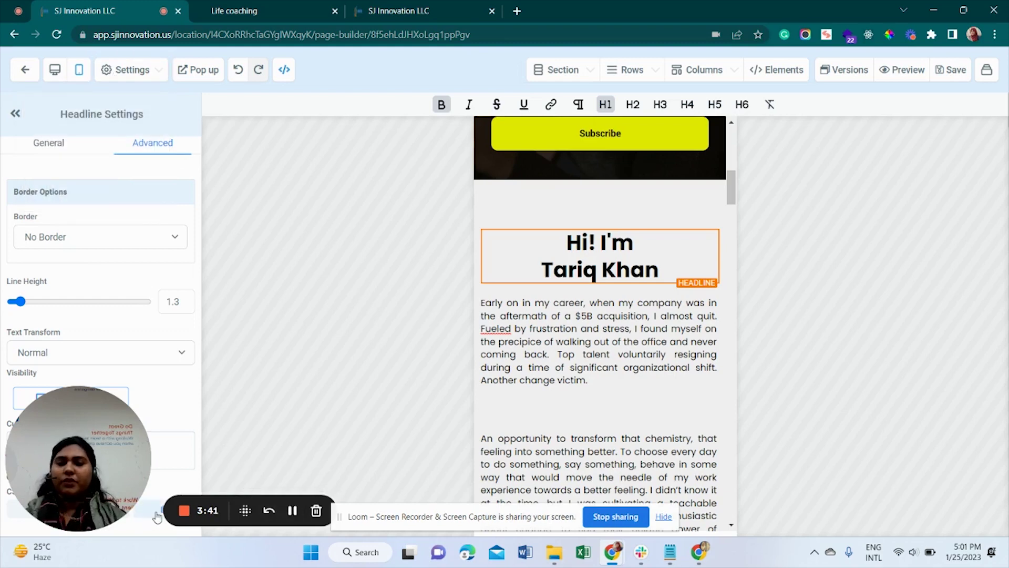
Step: Open the page's Custom CSS and locate the max-width 767px media query
left_click(124, 77)
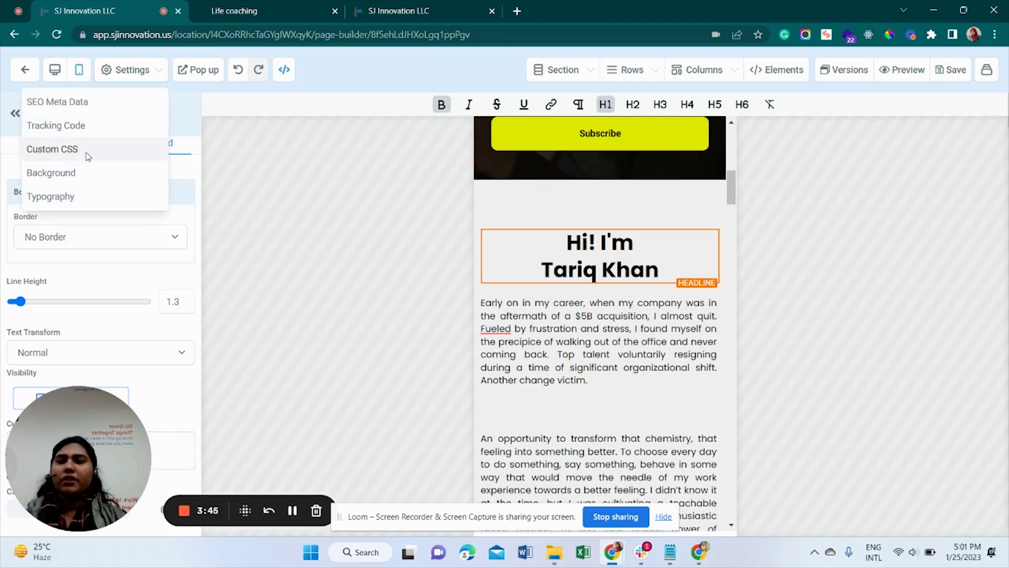
left_click(52, 148)
scroll(558, 270, "down", 20)
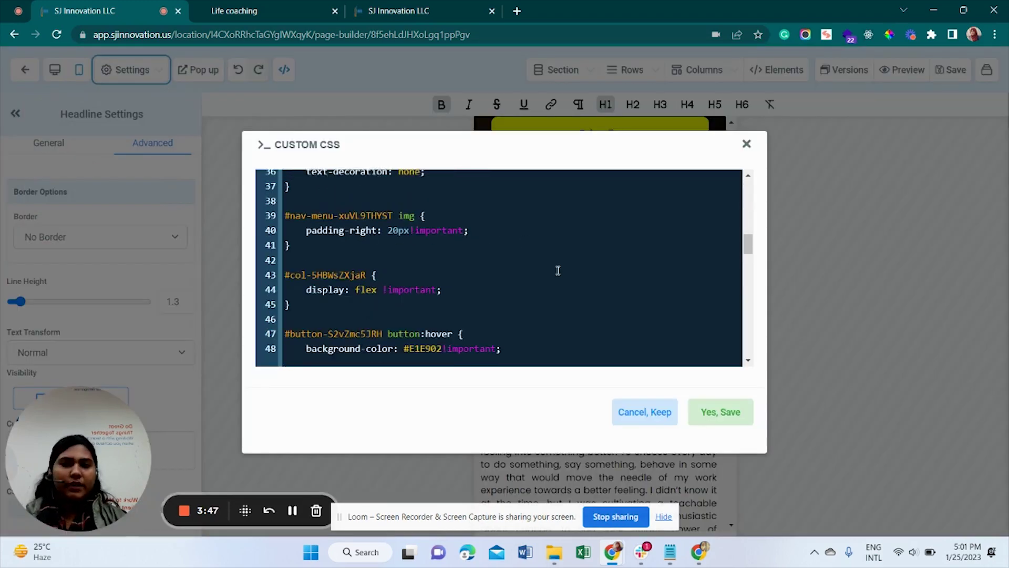
scroll(557, 269, "down", 5)
scroll(556, 268, "up", 6)
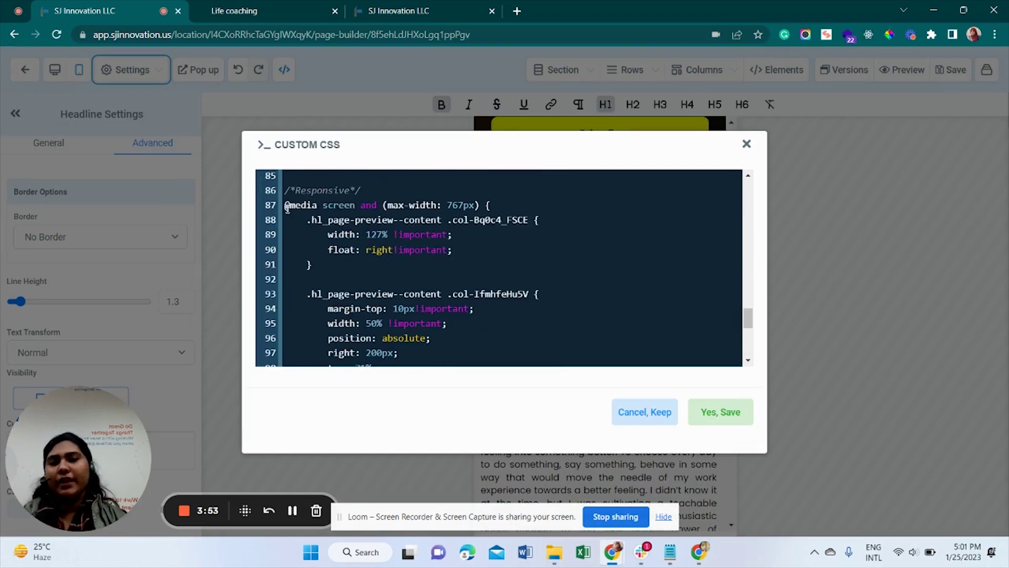
left_click_drag(287, 207, 481, 207)
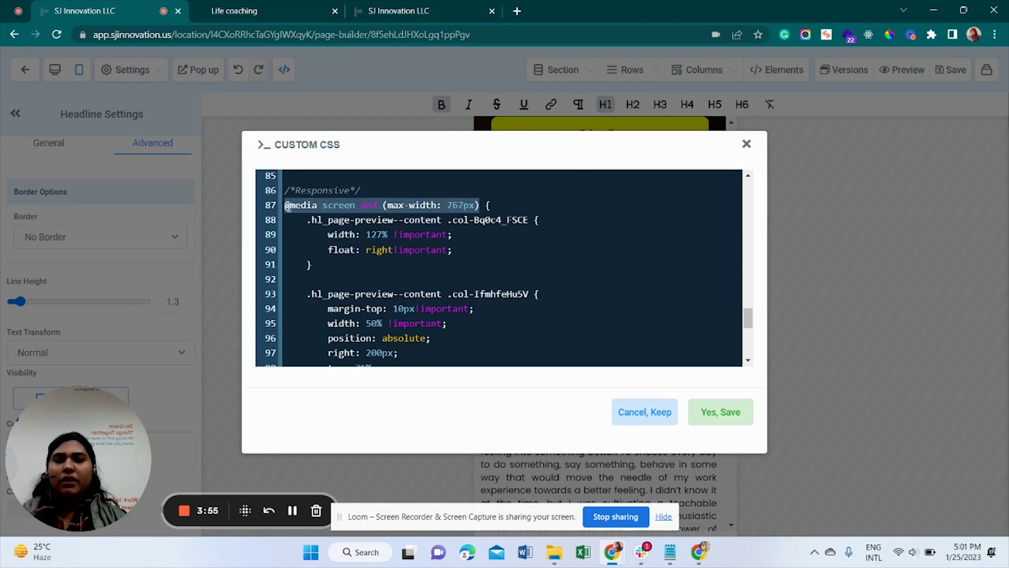
left_click(288, 206)
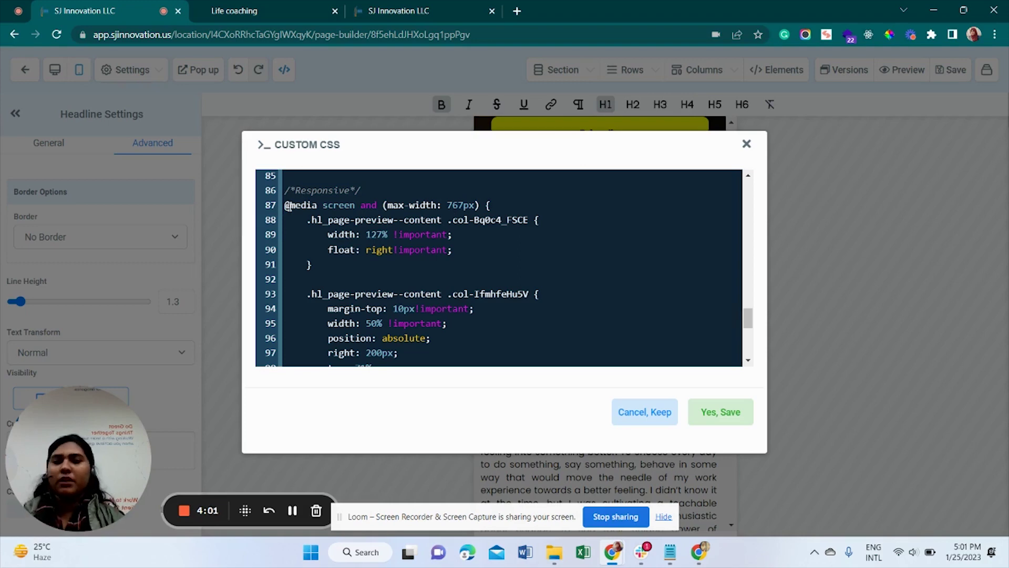
scroll(489, 228, "down", 3)
scroll(489, 232, "up", 6)
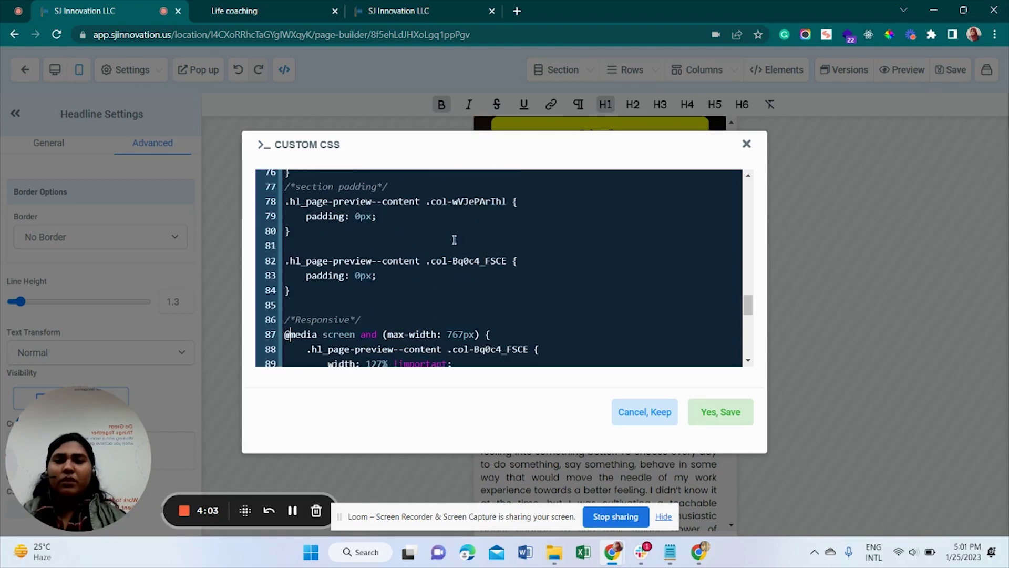
scroll(489, 289, "down", 7)
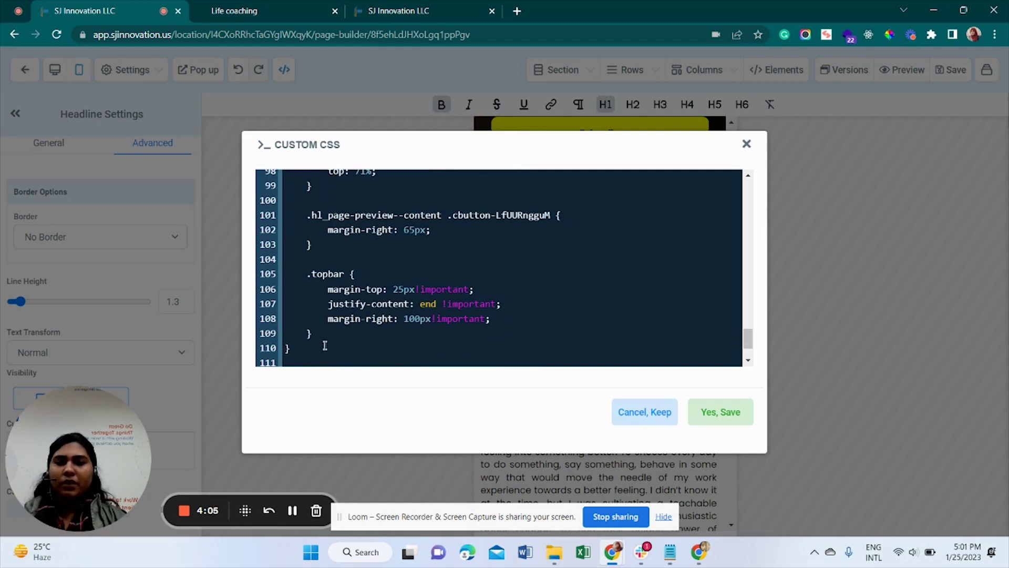
Step: After the .topbar rule, add #heading-aBg9fT3Zmo { background-color:red !important; }
left_click(324, 334)
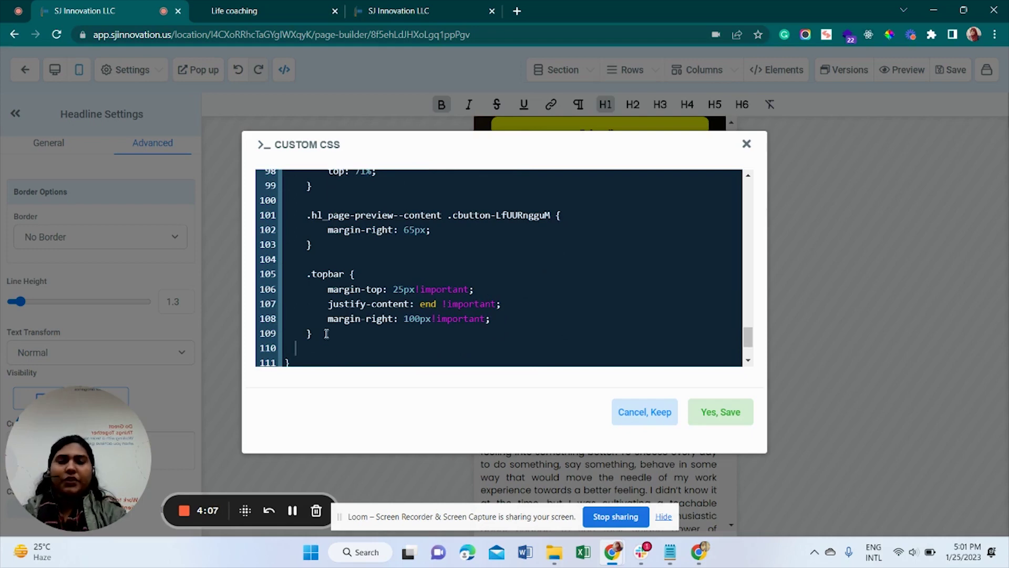
type("#heading-aBg9fT3Zmo")
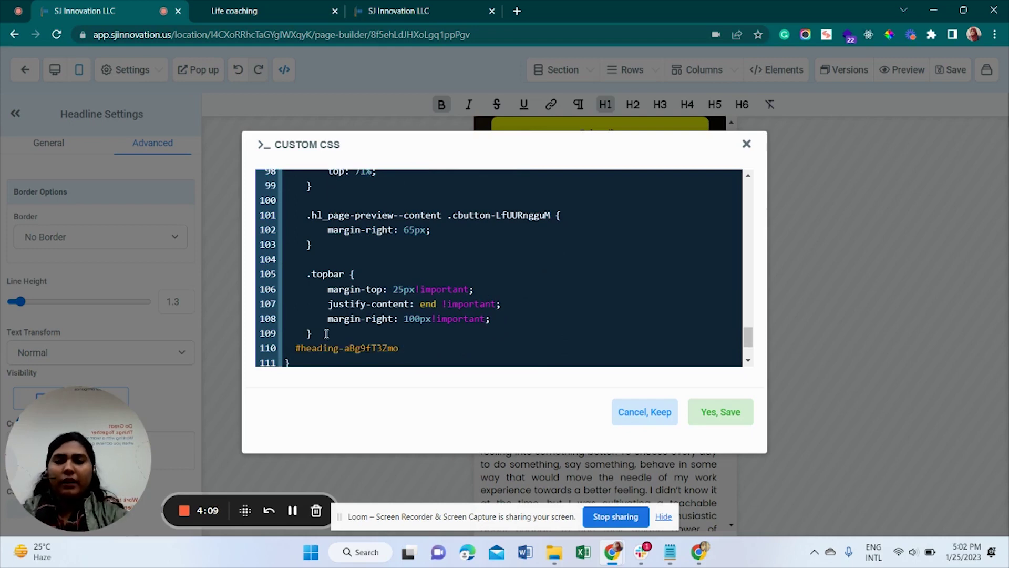
type("h")
key("BackSpace")
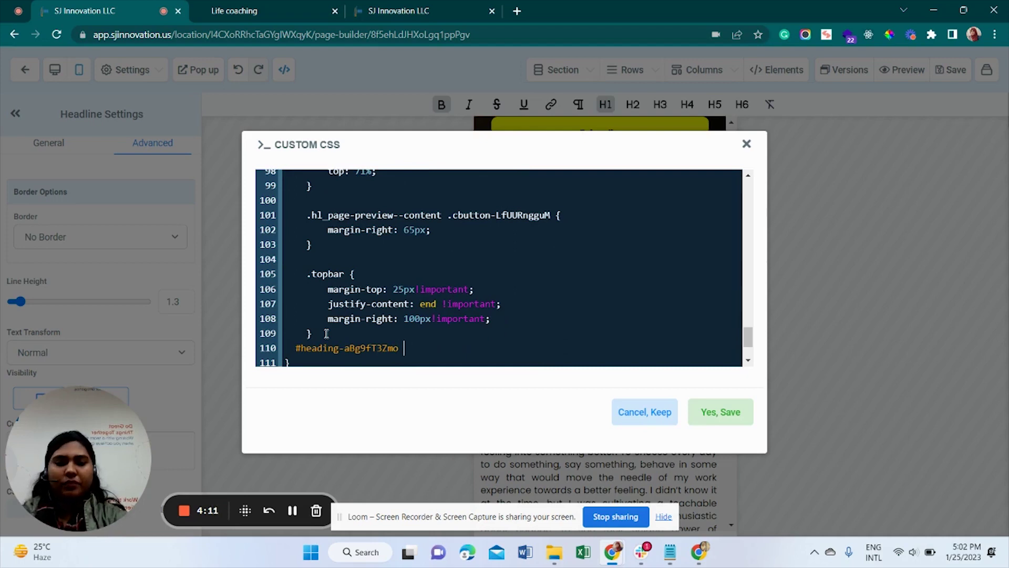
type("{}")
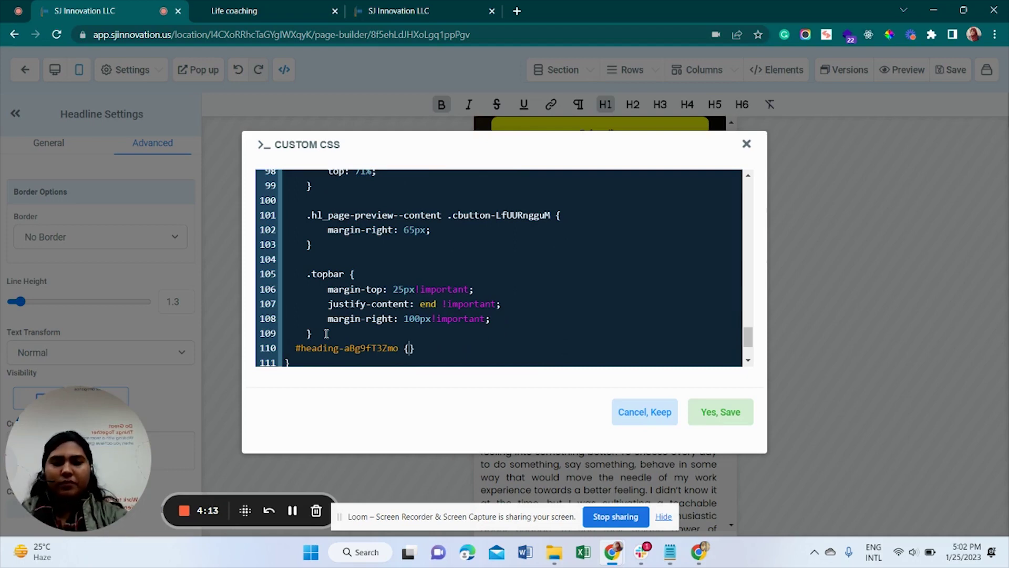
key("Return")
key("Return")
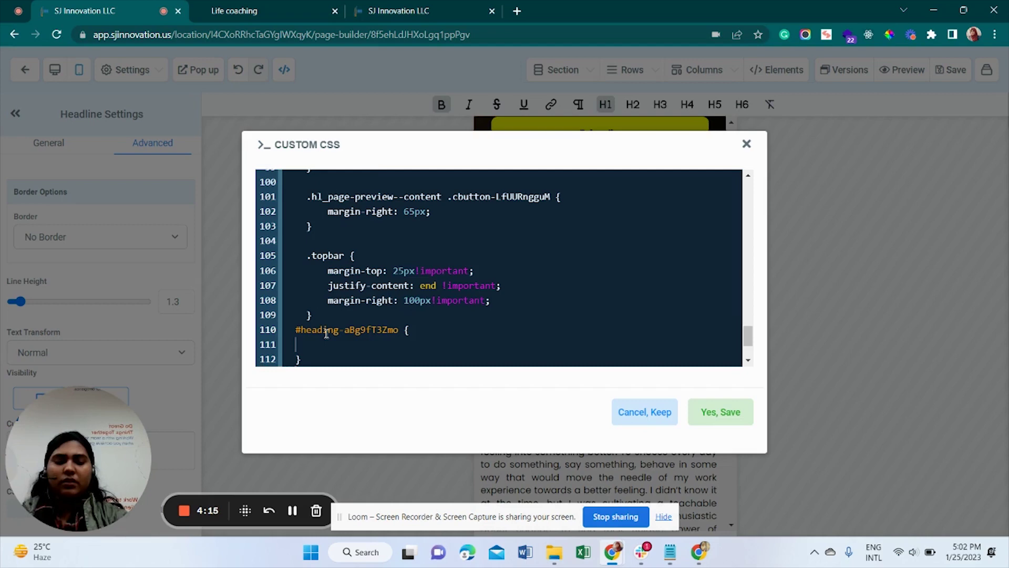
type("backg")
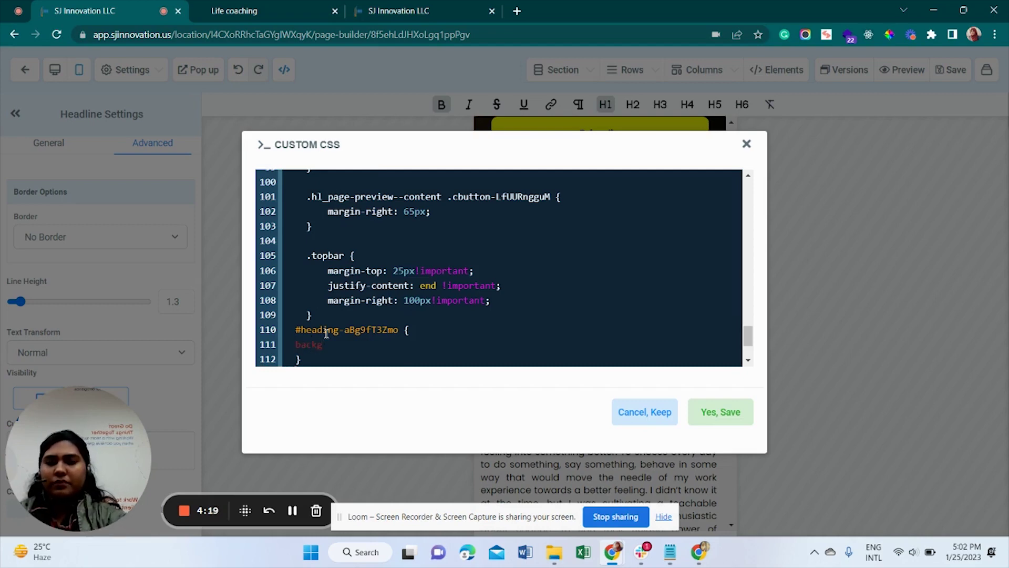
type("round")
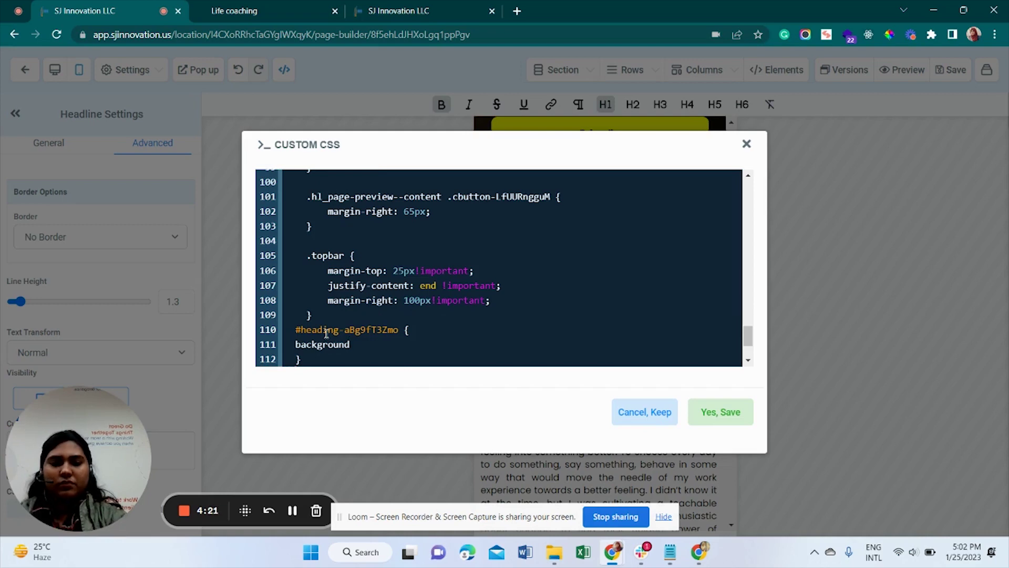
type("-colo")
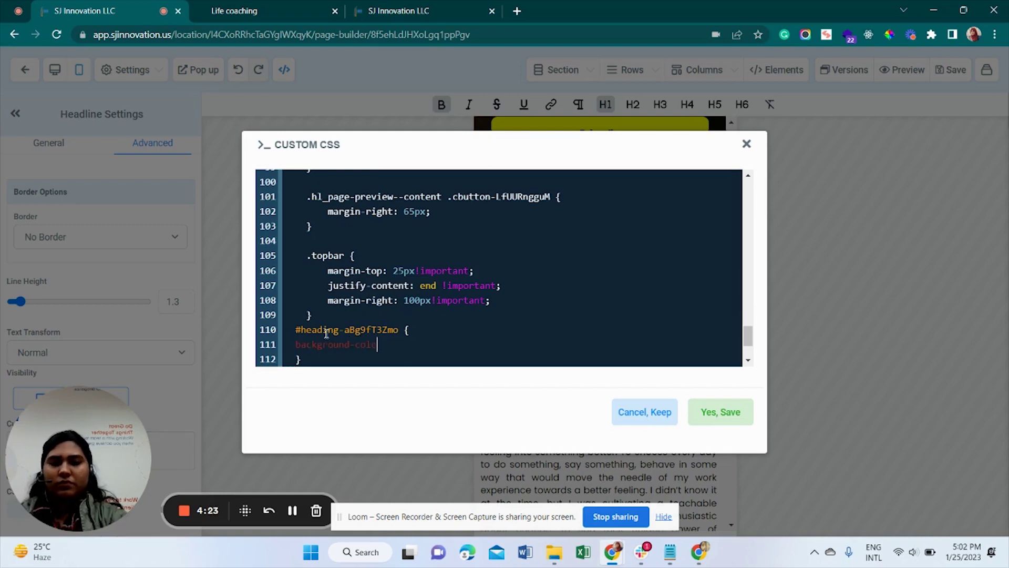
type("r:")
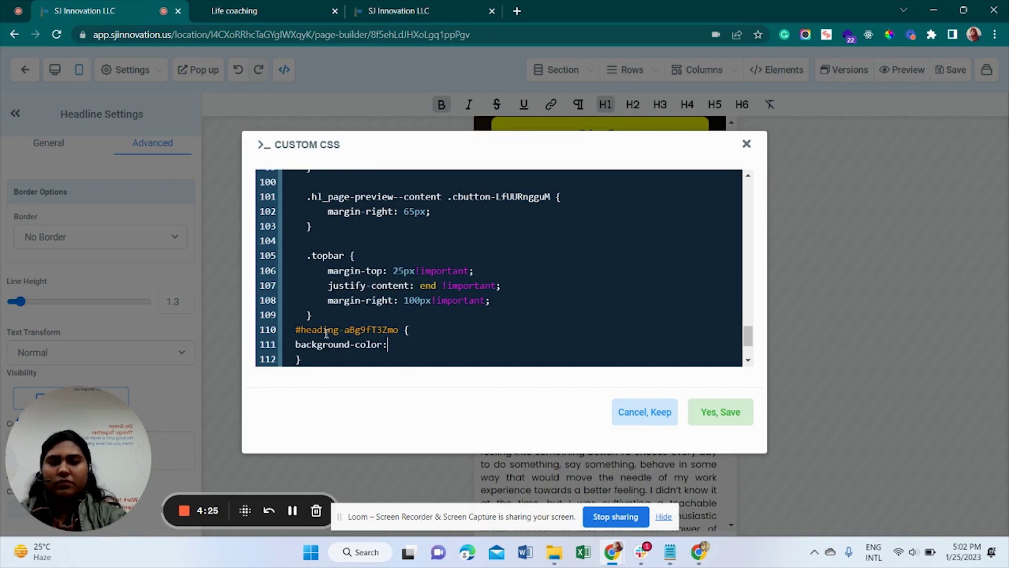
type("red")
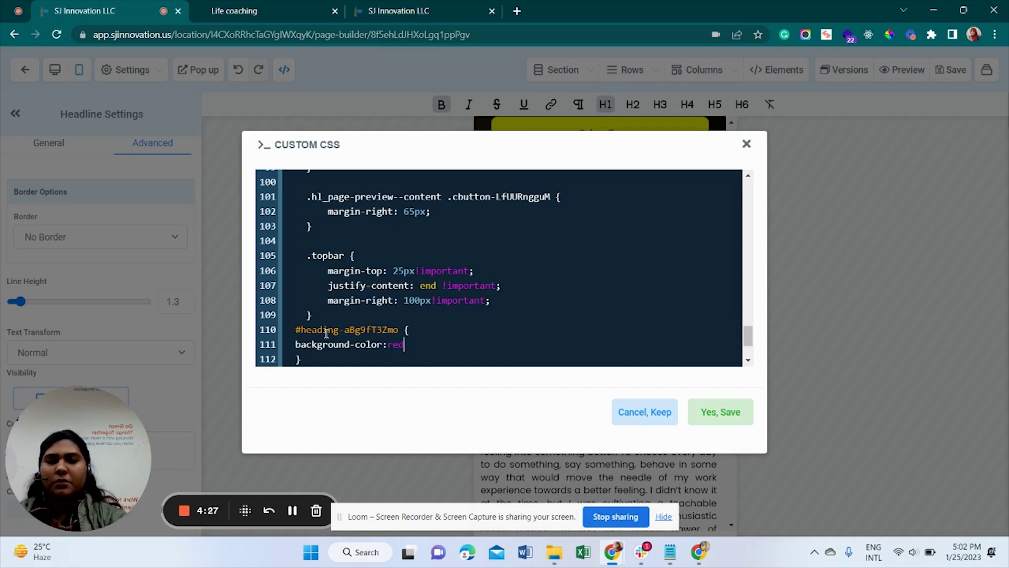
type(" !i")
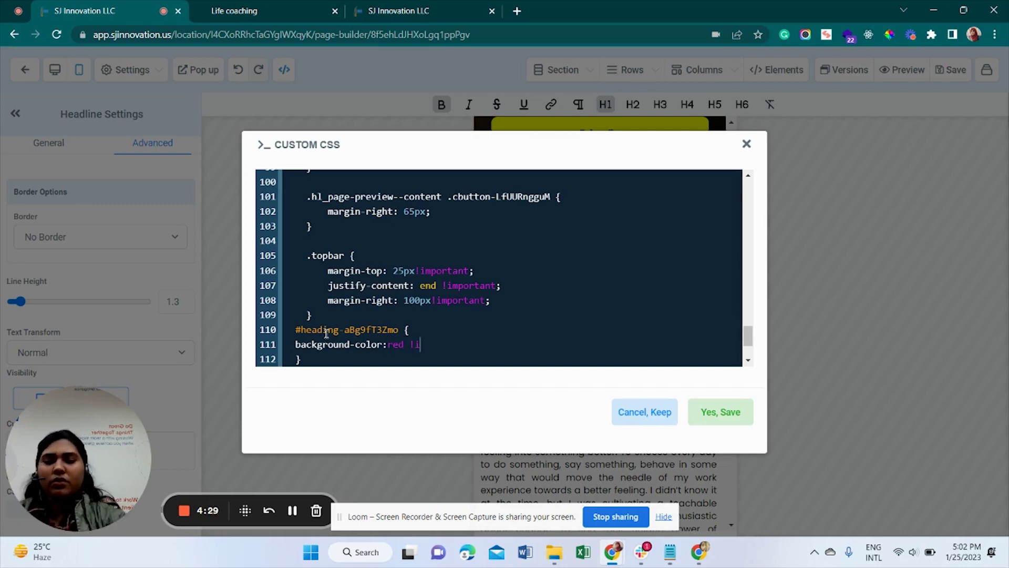
type("mport")
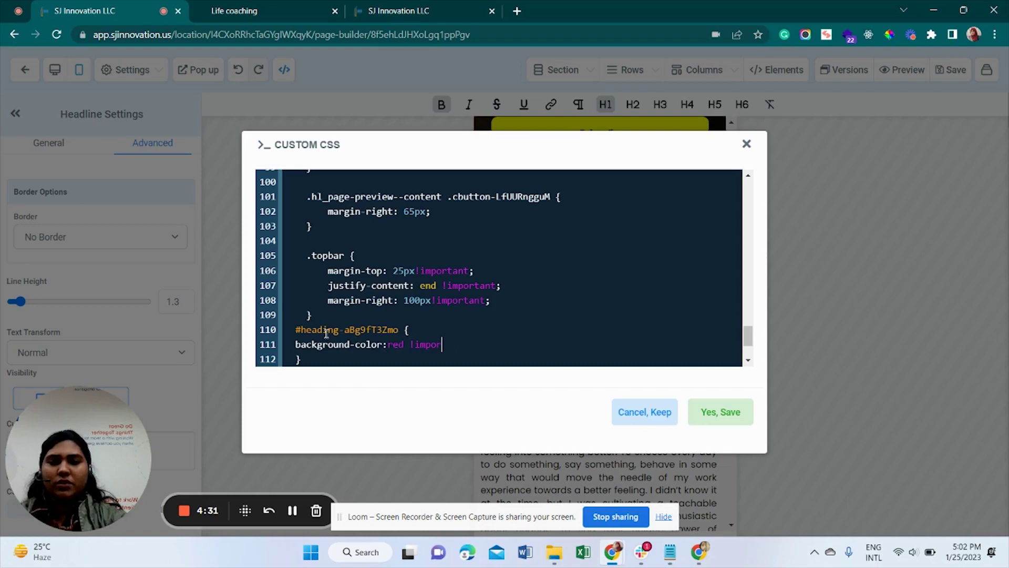
key("BackSpace")
type("tant;")
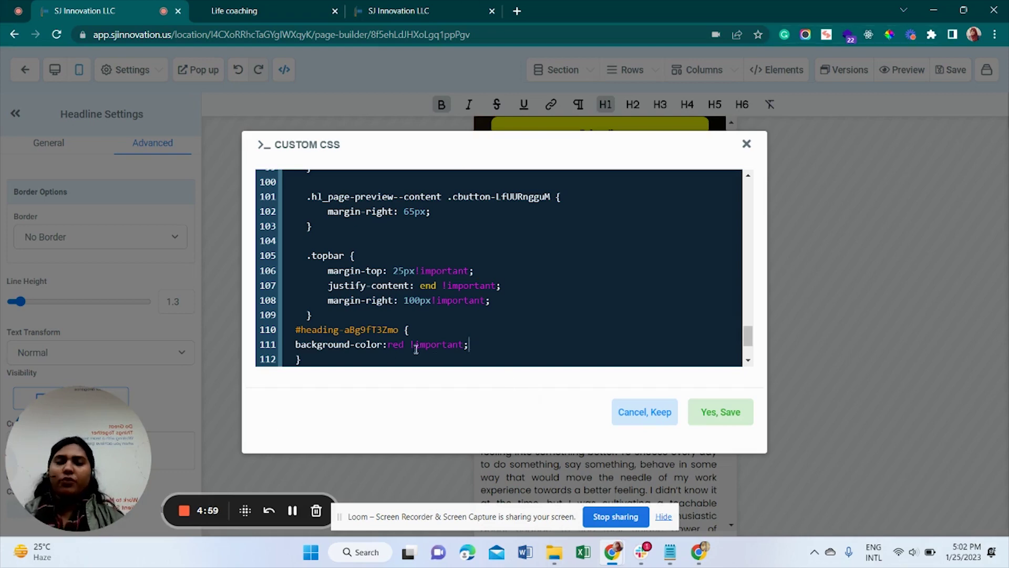
Step: Highlight the new rule's !important flag to point it out
left_click_drag(408, 341, 445, 334)
double_click(447, 340)
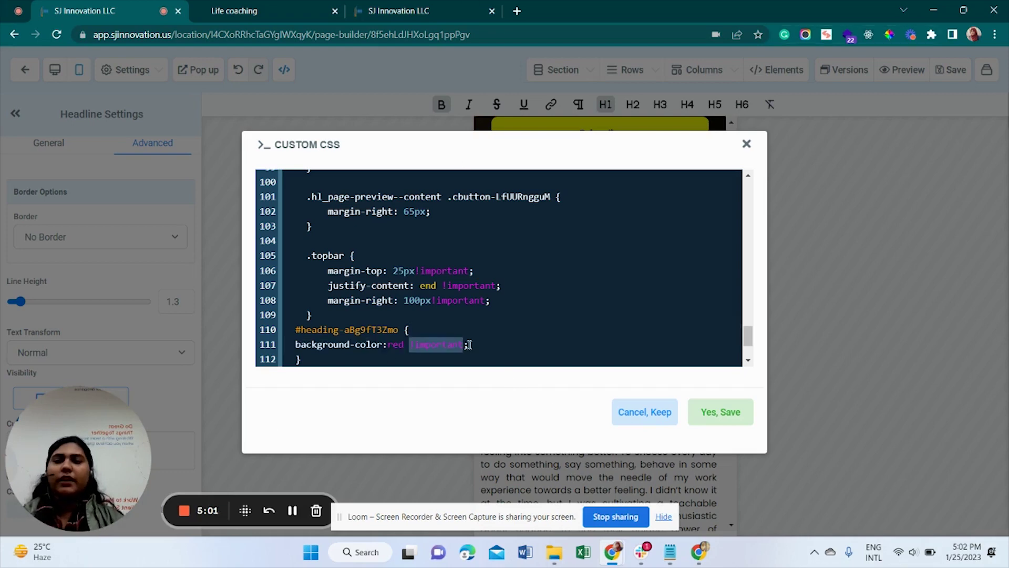
left_click(482, 346)
left_click_drag(405, 345, 466, 344)
left_click(480, 345)
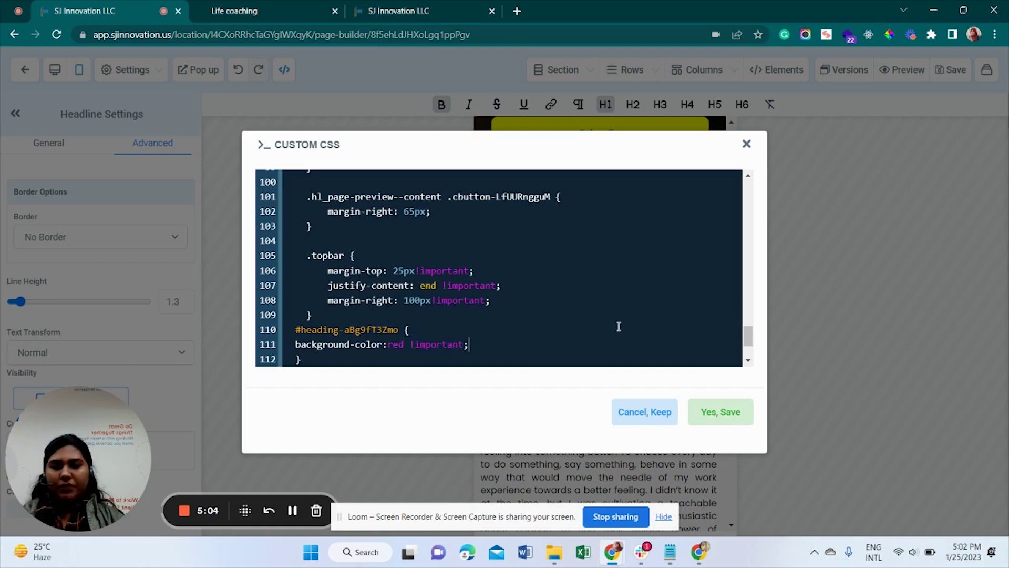
Step: Confirm Yes, Save for the Custom CSS, save the Life Coaching page, and launch its Preview
left_click(722, 416)
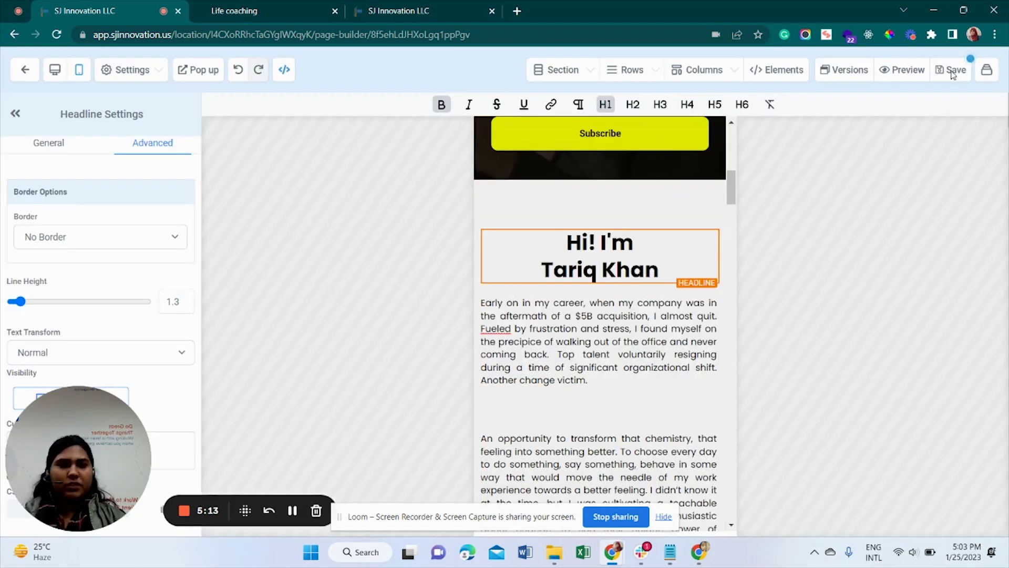
left_click(952, 74)
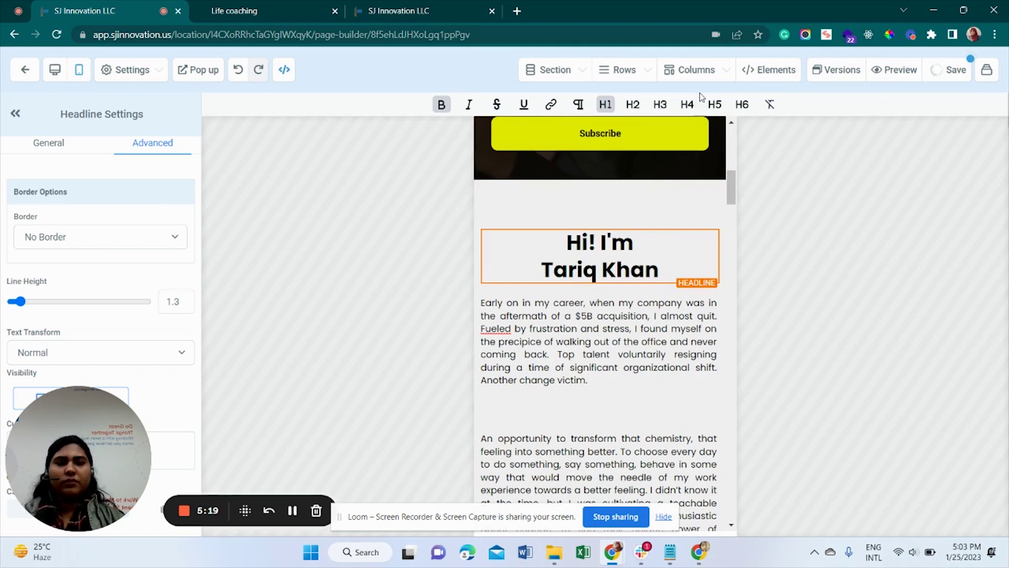
left_click(908, 71)
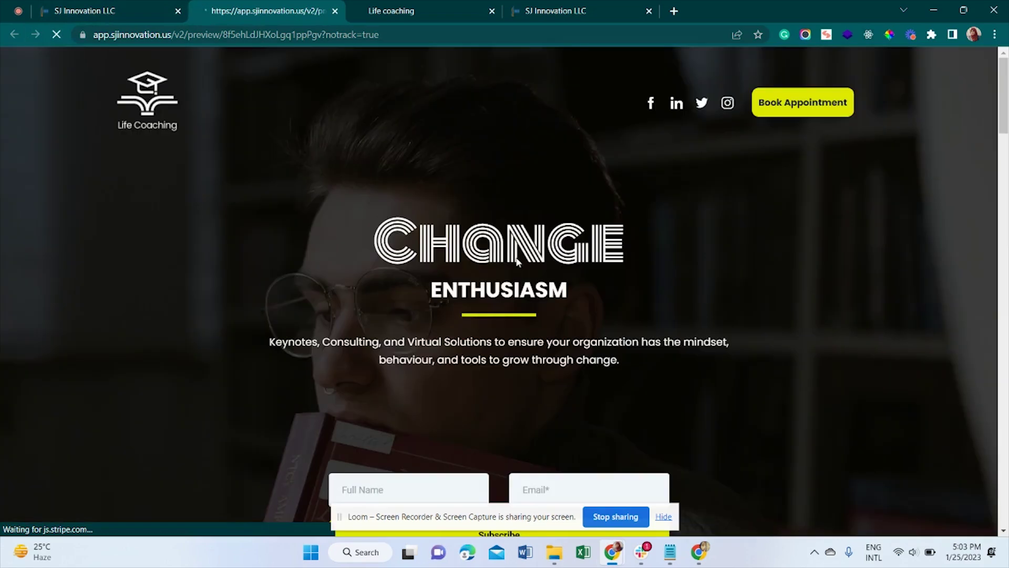
Step: Emulate an iPhone XR in DevTools and scroll to the red-backgrounded introduction headline
right_click(745, 364)
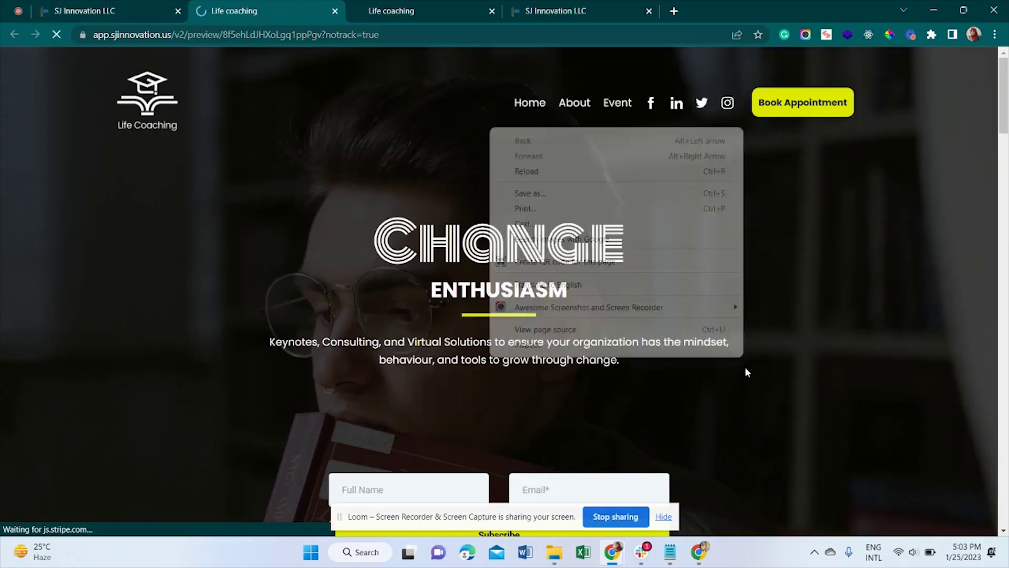
key("Escape")
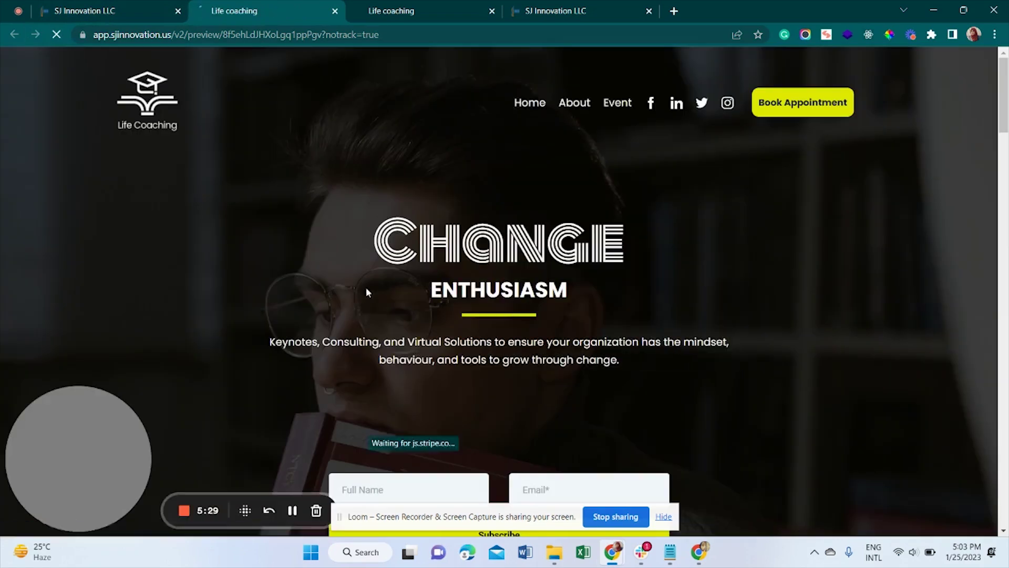
key("ctrl+shift+i")
scroll(529, 263, "down", 3)
scroll(530, 265, "down", 15)
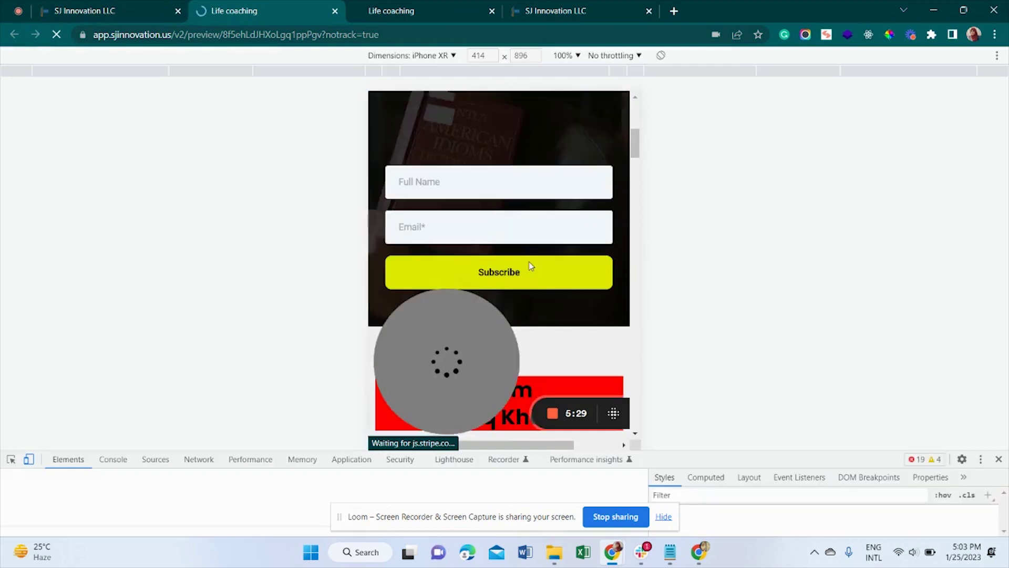
scroll(529, 265, "down", 20)
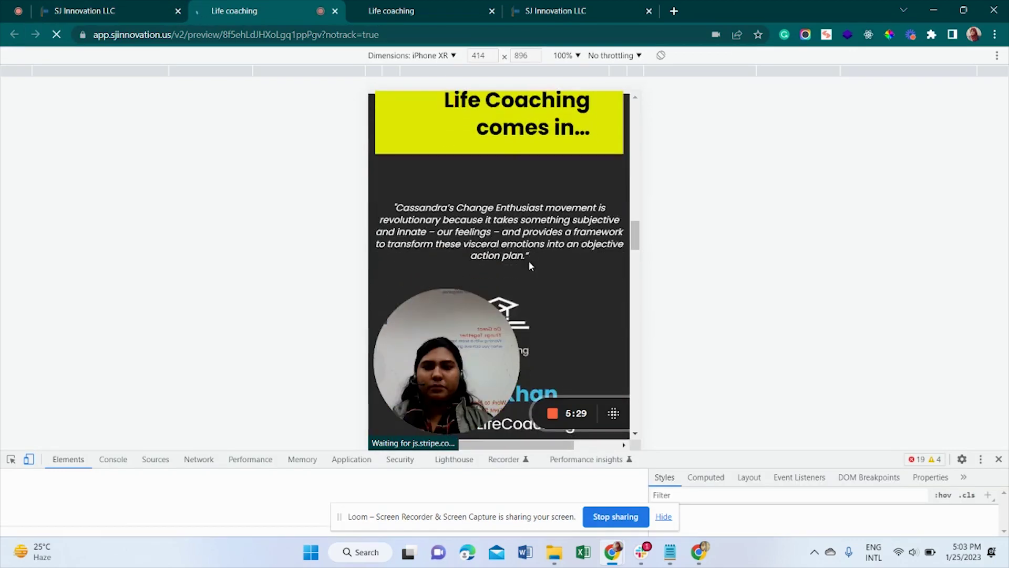
scroll(530, 266, "down", 8)
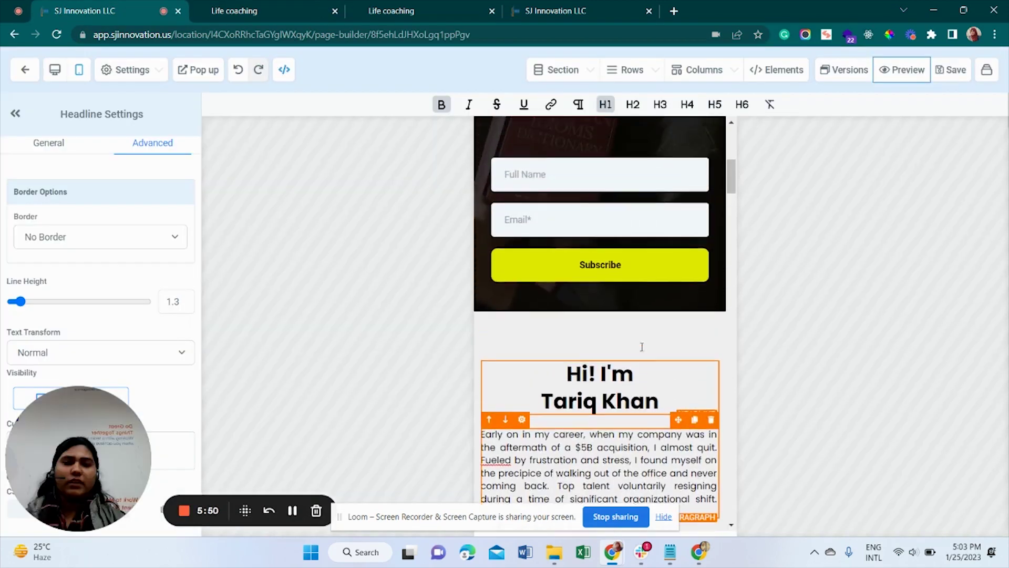
Step: Select the introduction headline in the editor, compare with the mobile preview tab, then return to the editor
scroll(603, 388, "down", 3)
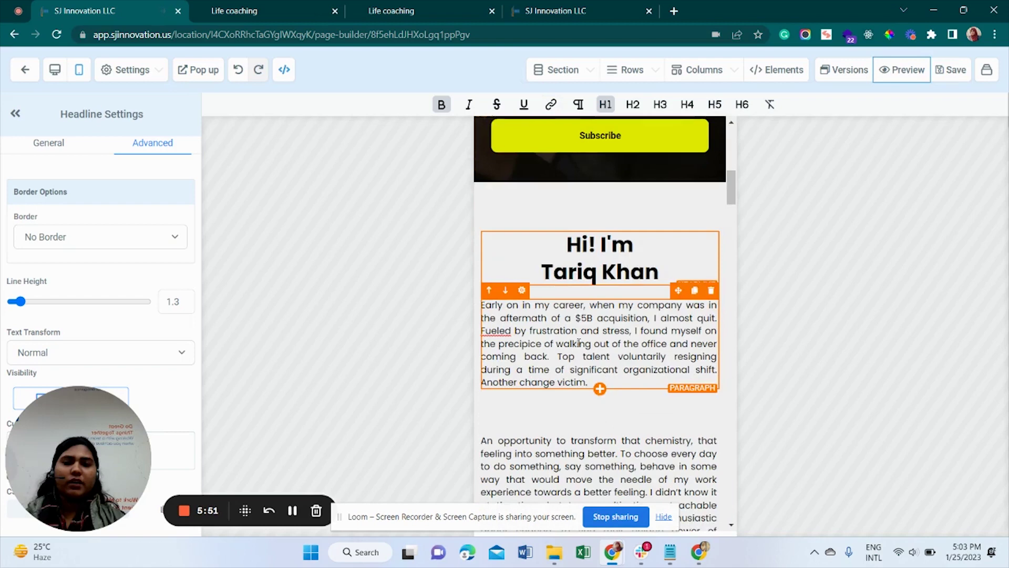
left_click_drag(556, 245, 658, 273)
left_click(564, 242)
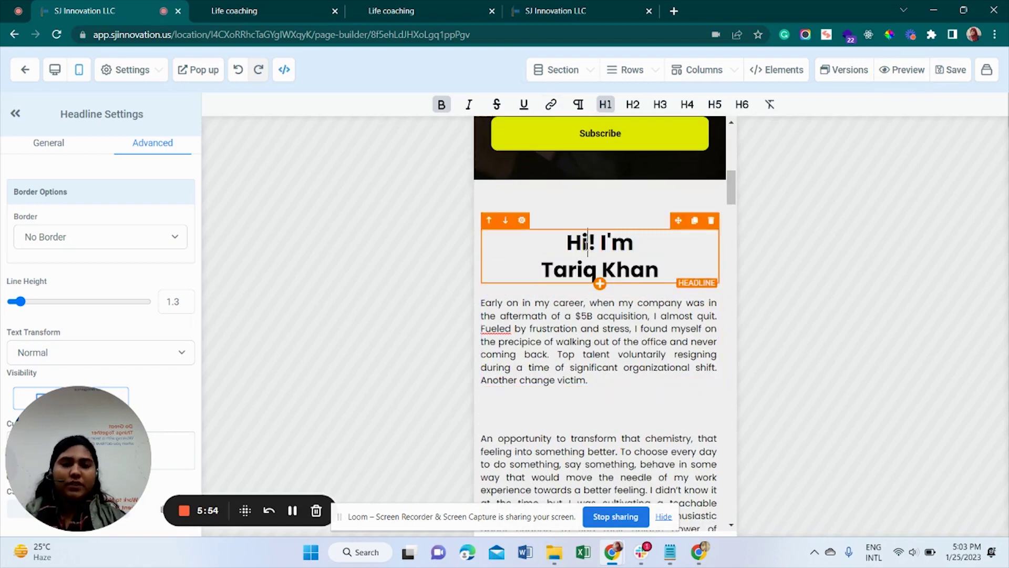
left_click_drag(564, 242, 676, 278)
left_click(681, 269)
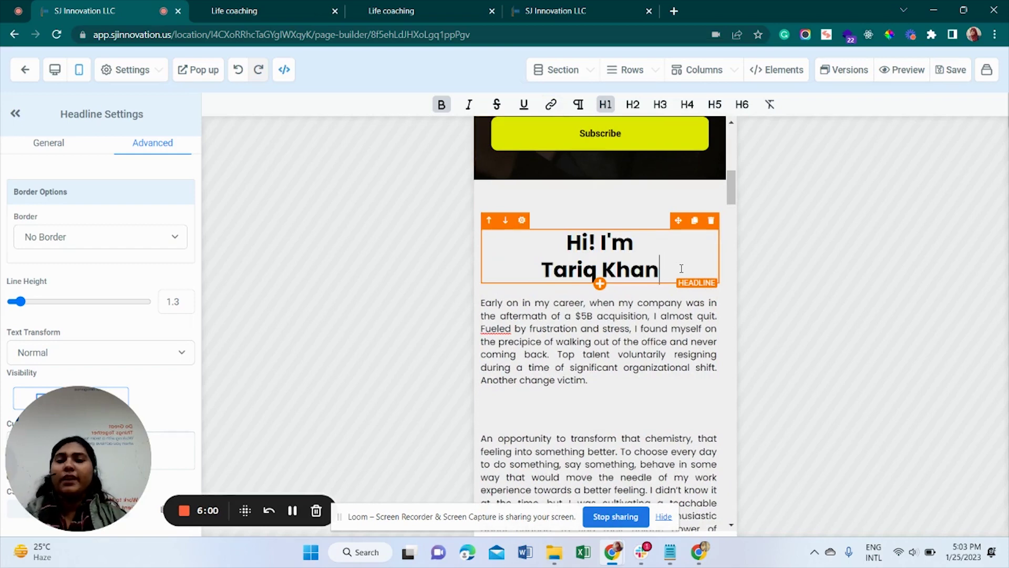
scroll(680, 336, "up", 3)
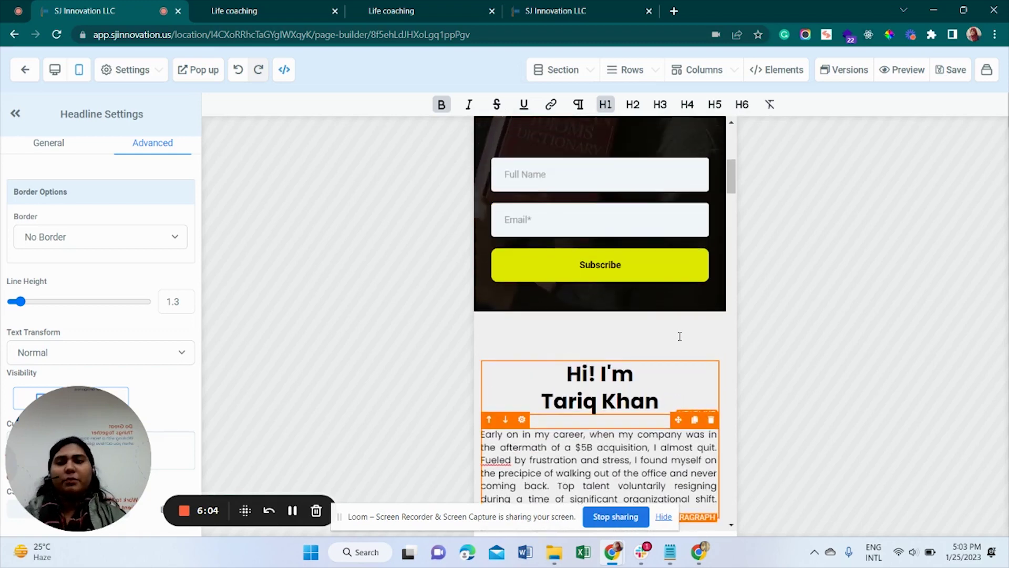
scroll(680, 337, "down", 3)
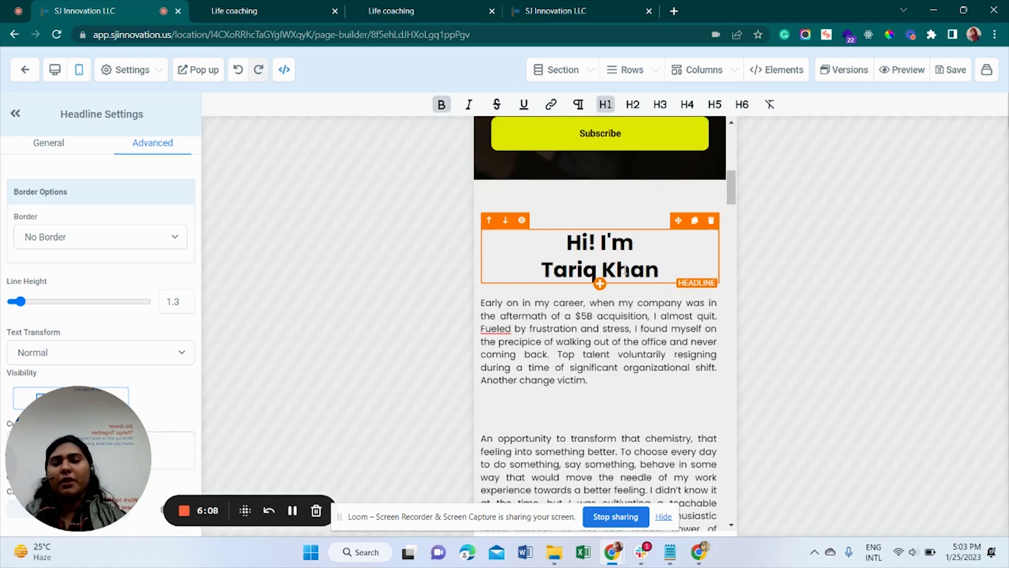
left_click(231, 10)
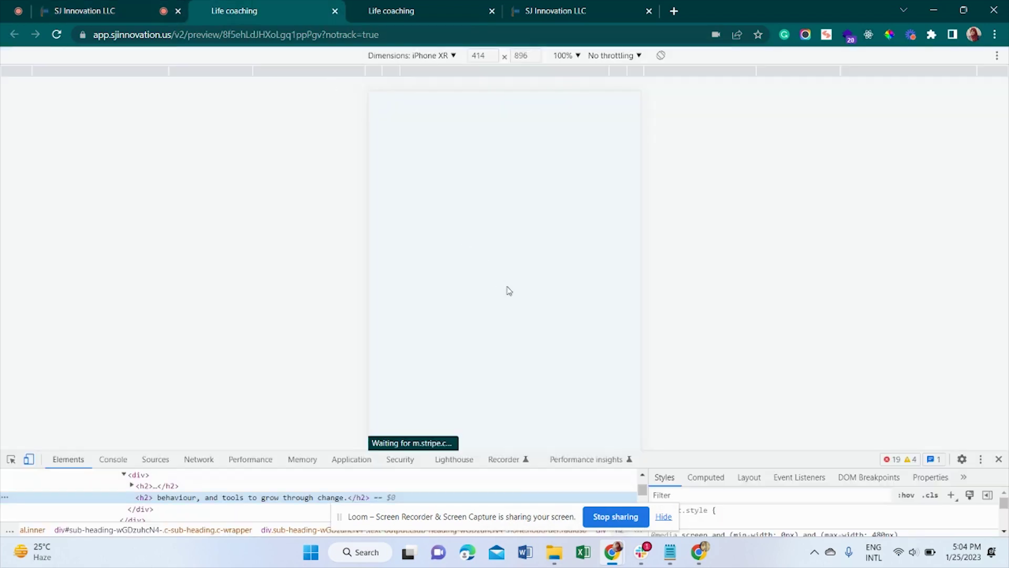
left_click(84, 8)
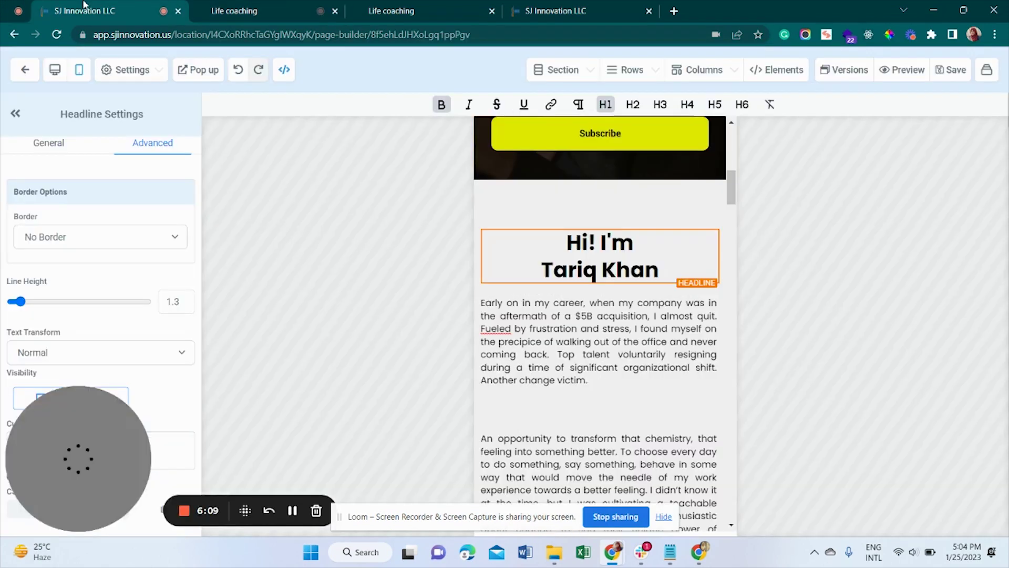